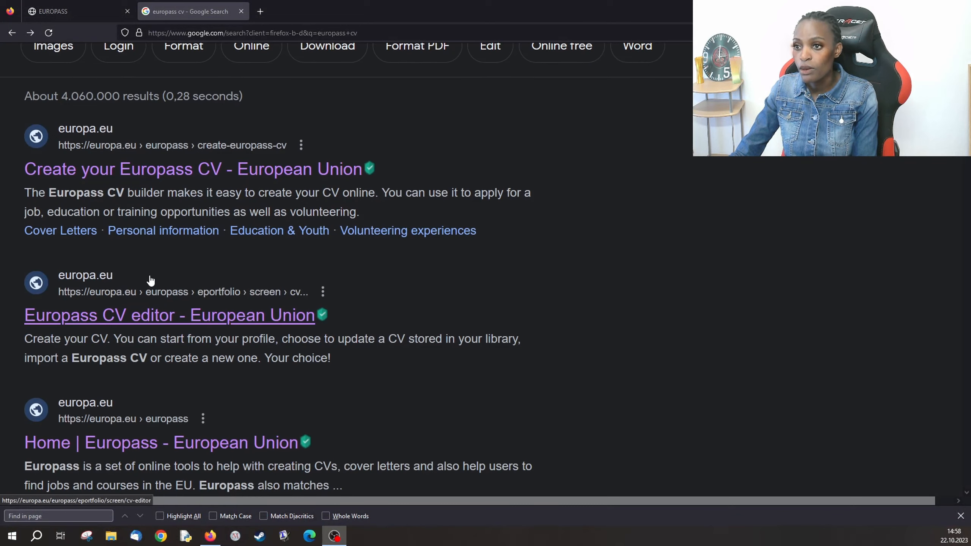
- Scroll the 'europass cv' Google results to locate the Europass CV editor link
scroll(152, 281, up, 3)
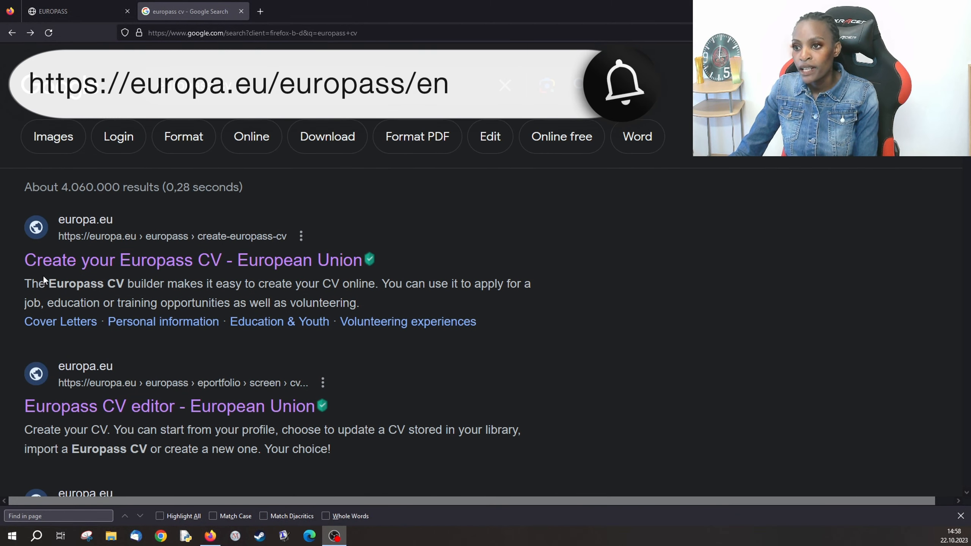
scroll(69, 327, down, 3)
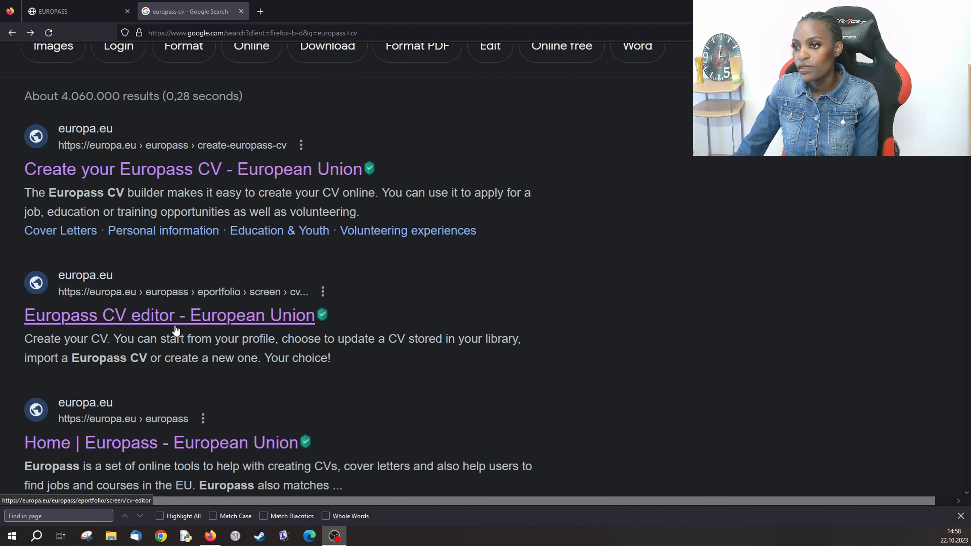
- Open the Europass CV editor and create a new CV, discarding the unfinished draft
click(65, 318)
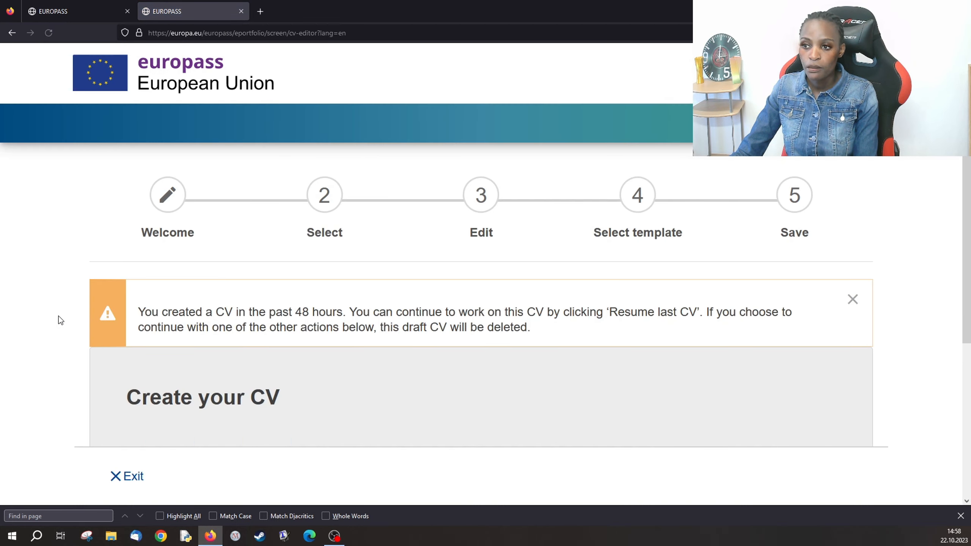
scroll(183, 298, down, 5)
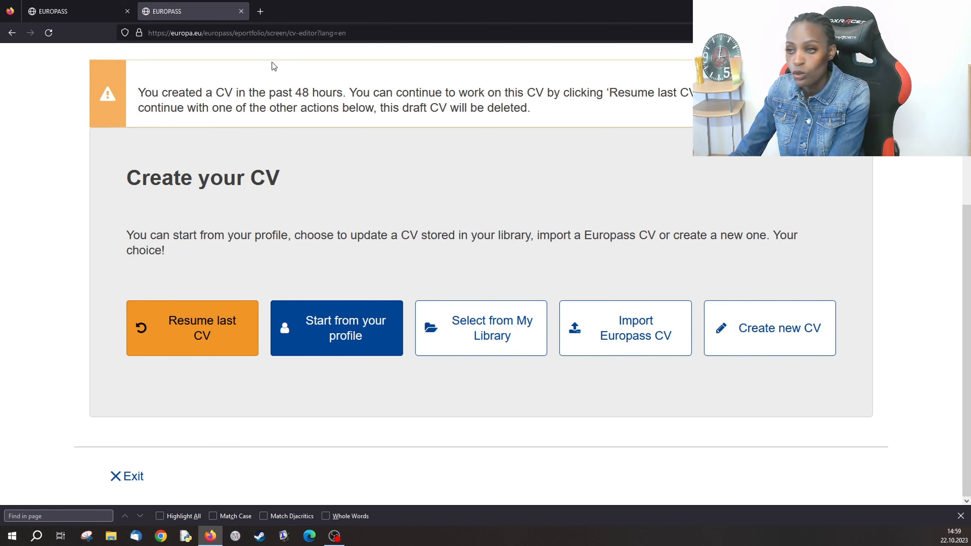
click(740, 332)
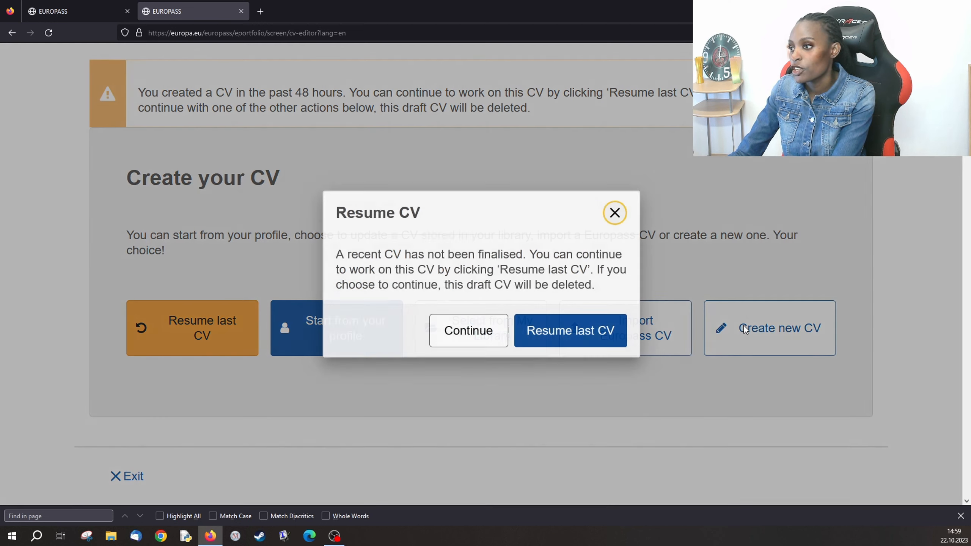
click(459, 336)
scroll(432, 329, down, 7)
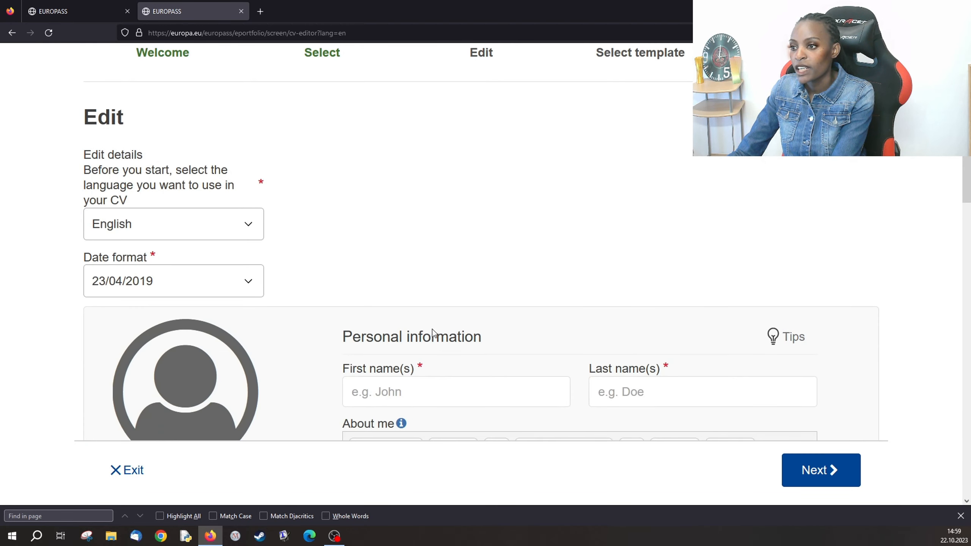
- Fill in the first and last name using the autocomplete suggestions
scroll(433, 329, down, 2)
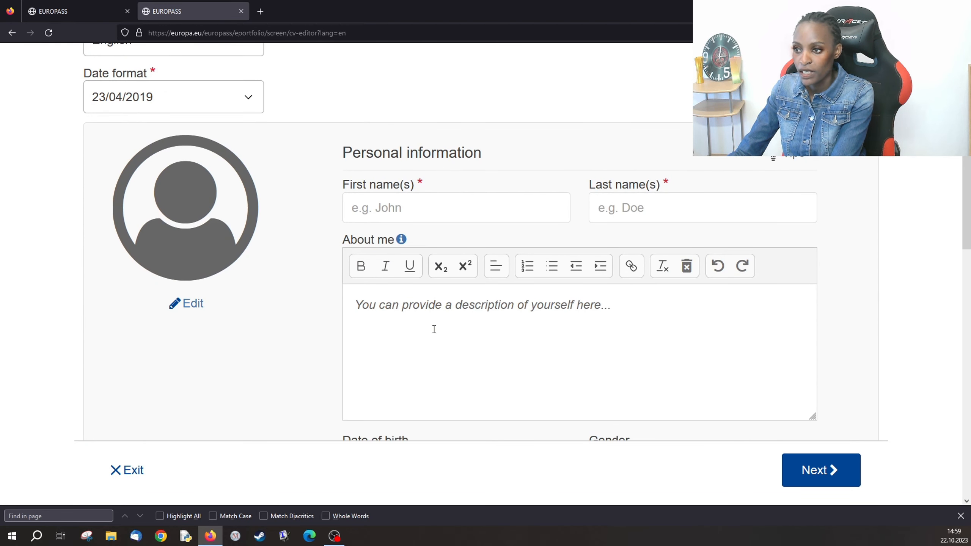
click(408, 214)
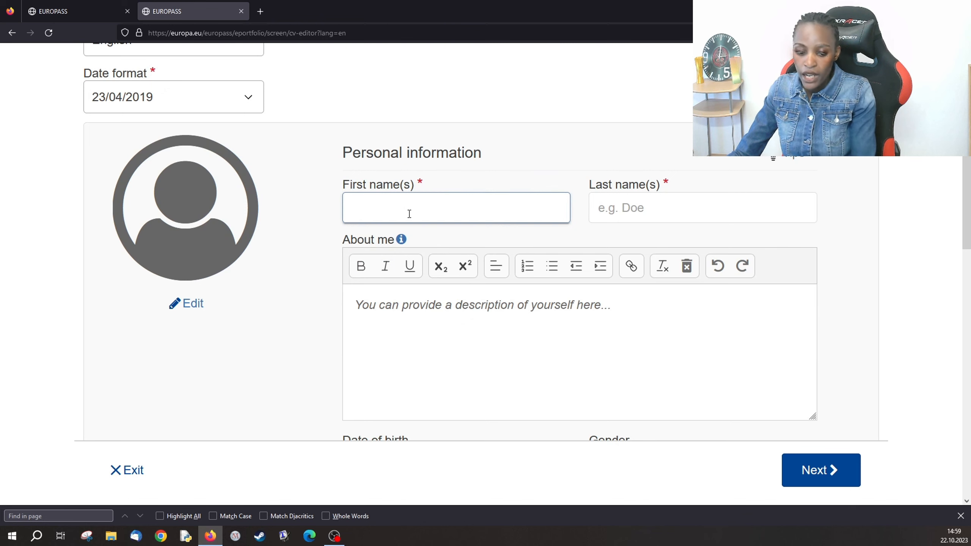
text(J)
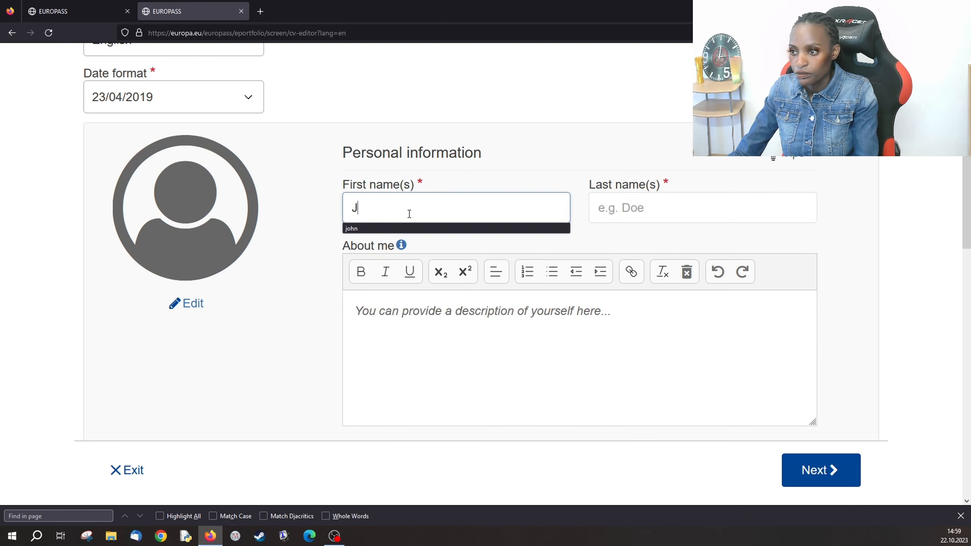
click(361, 228)
click(629, 215)
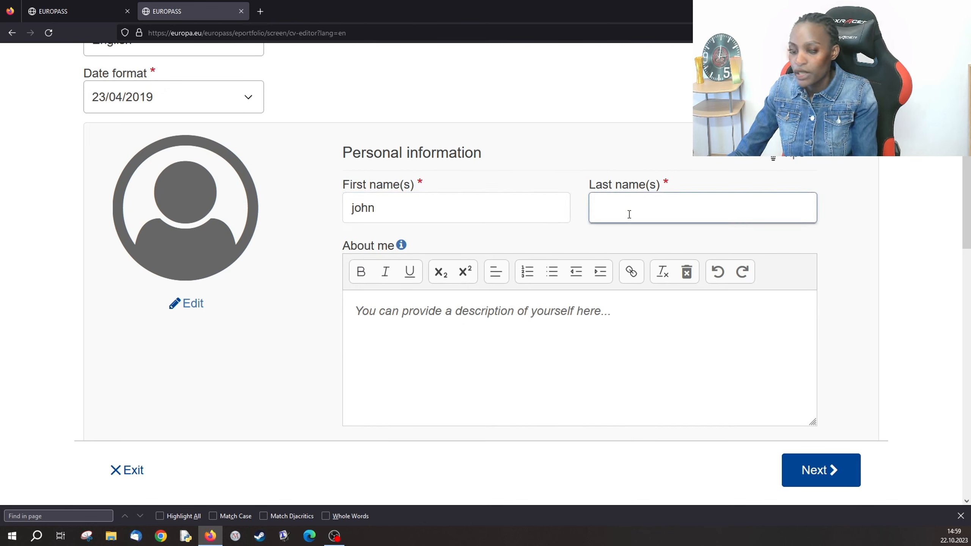
text(S)
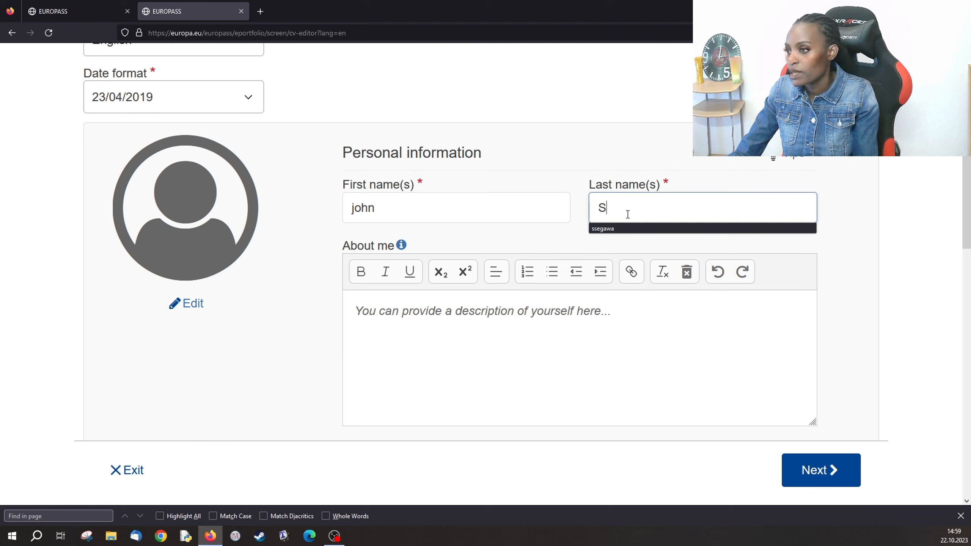
click(602, 232)
- Type placeholder text into the About me description
click(415, 325)
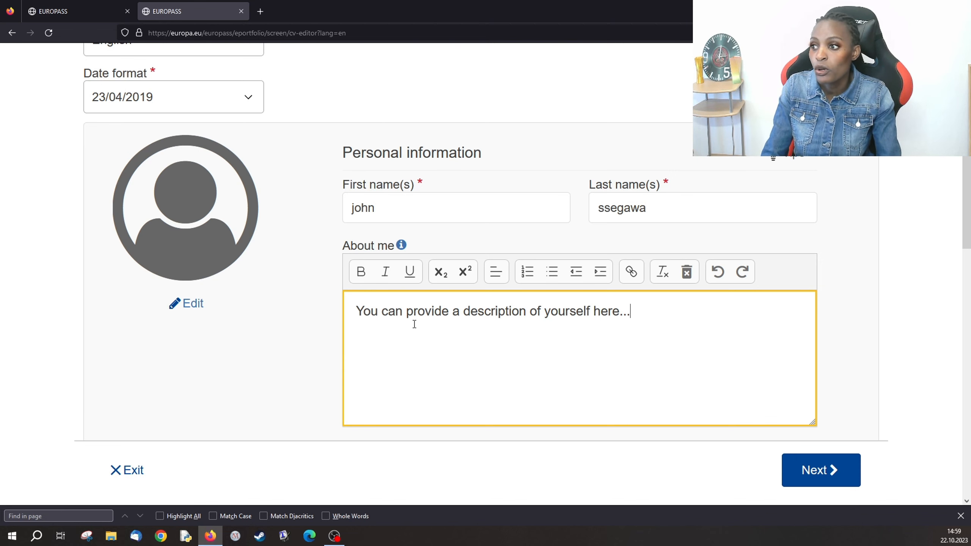
text(GJAGSDKKJKSJKLJL:SFKM)
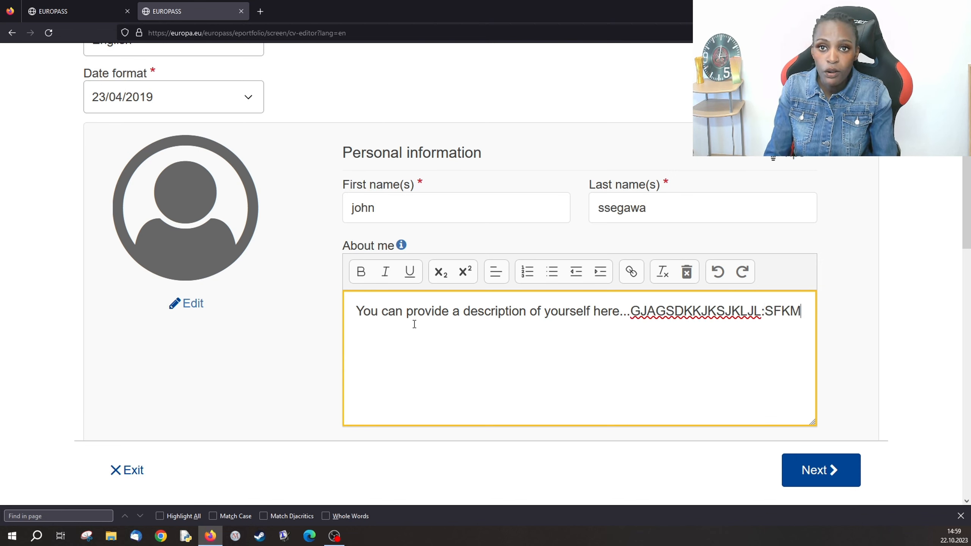
text(SL:K)
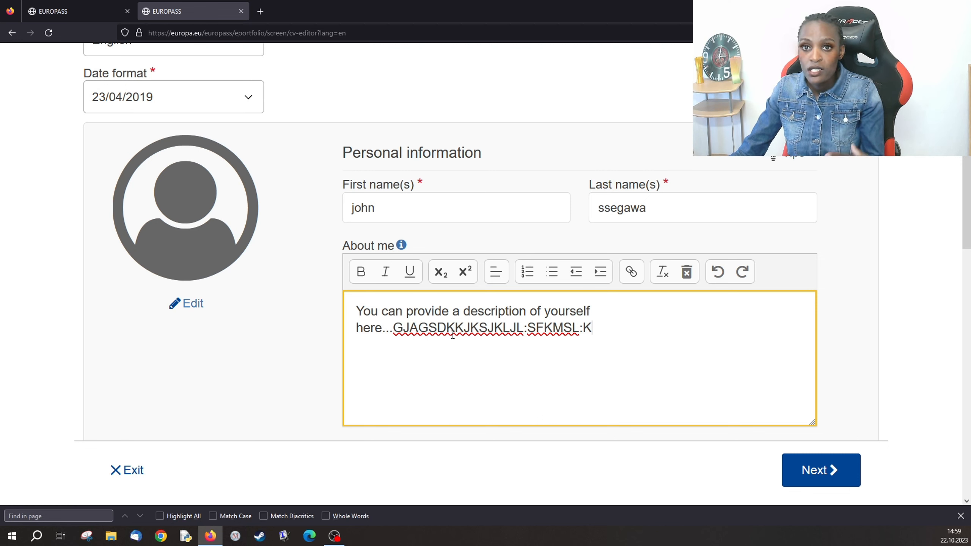
scroll(461, 329, down, 5)
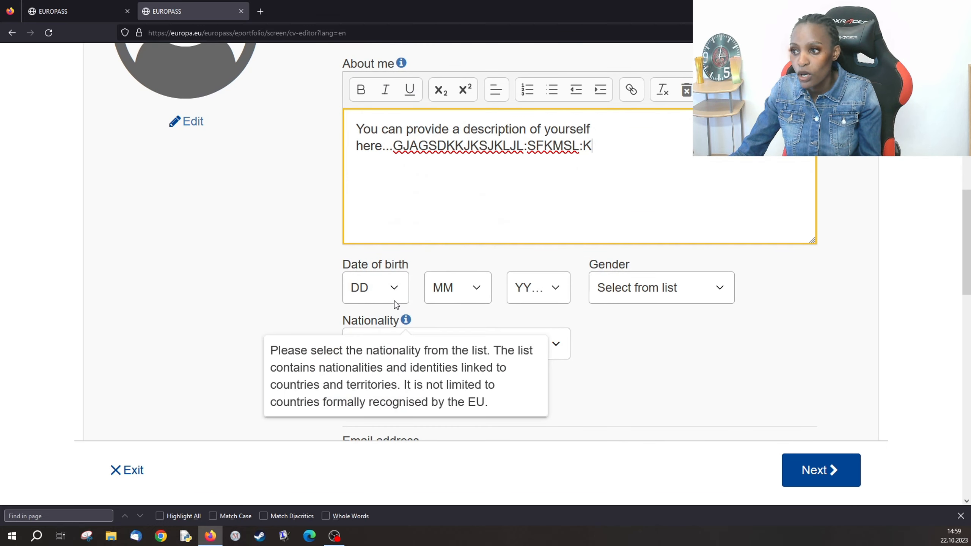
- Set the date of birth to 10/10/1990
click(394, 288)
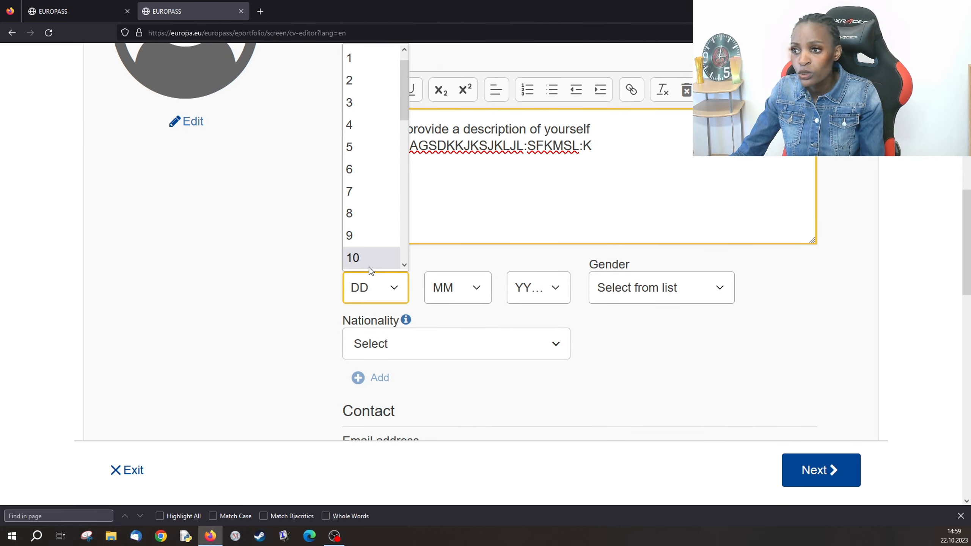
click(370, 258)
click(485, 293)
scroll(453, 254, down, 1)
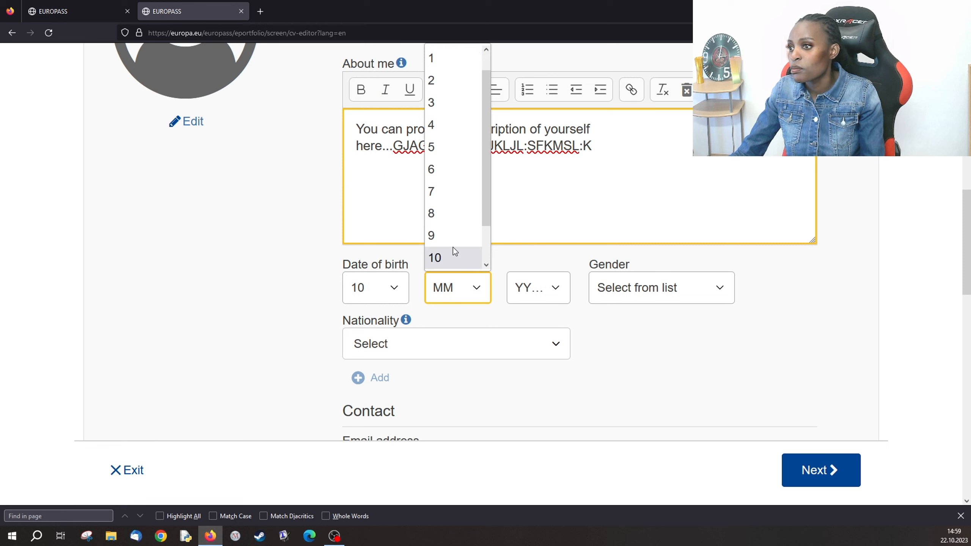
click(452, 256)
click(555, 287)
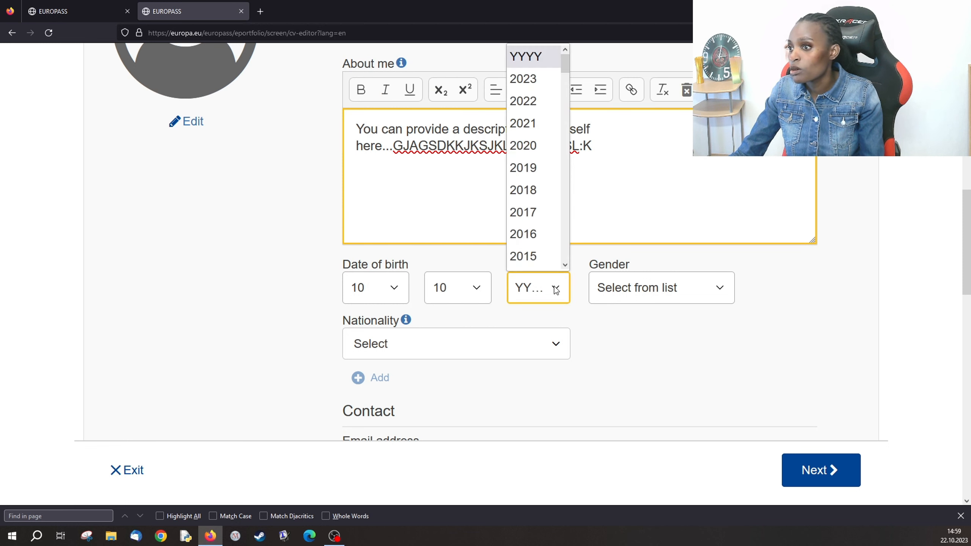
scroll(543, 257, down, 5)
scroll(543, 258, down, 2)
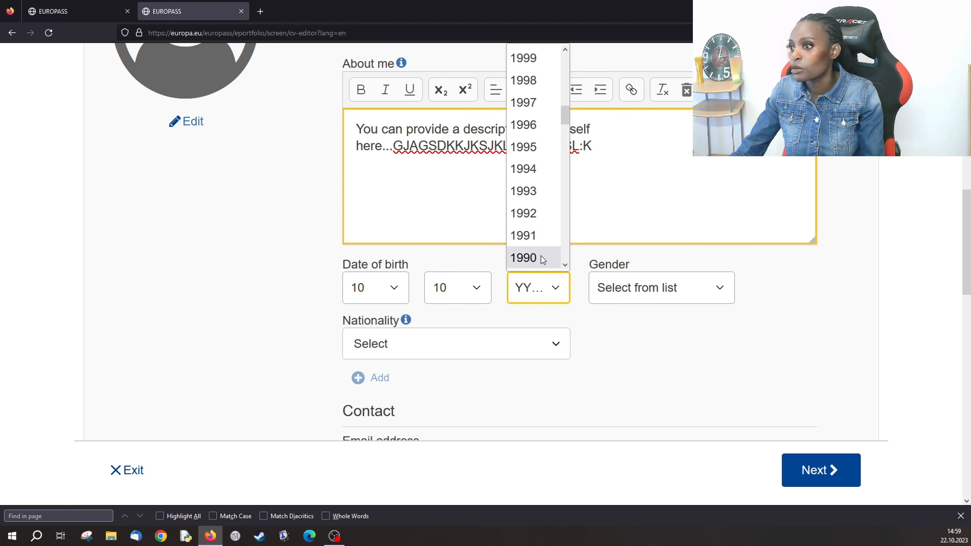
click(540, 258)
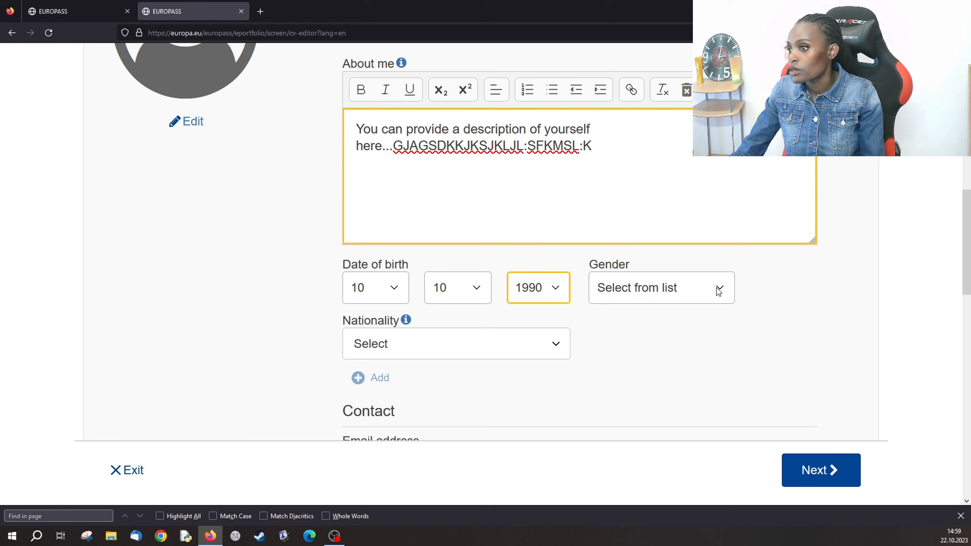
- Set gender to Male and nationality to Ugandan
click(715, 291)
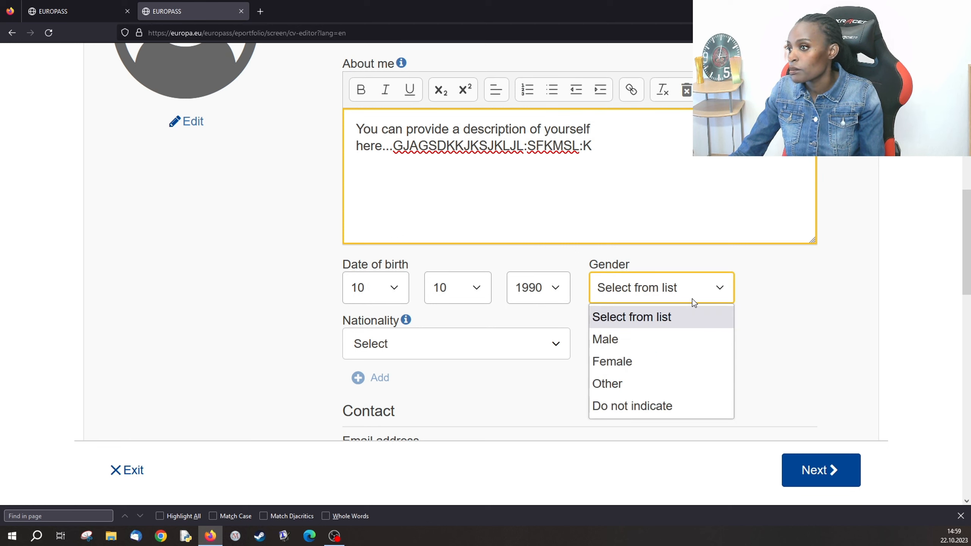
click(632, 339)
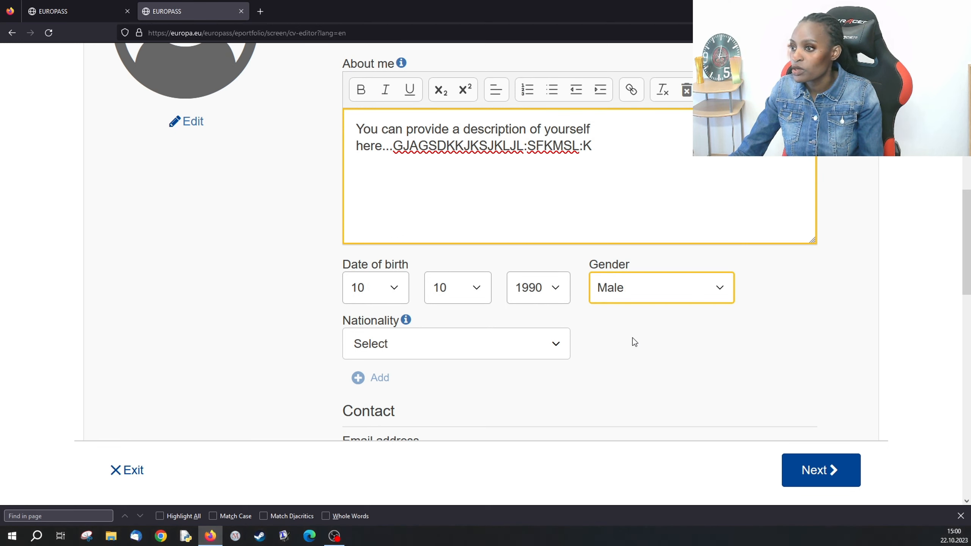
click(558, 344)
text(U)
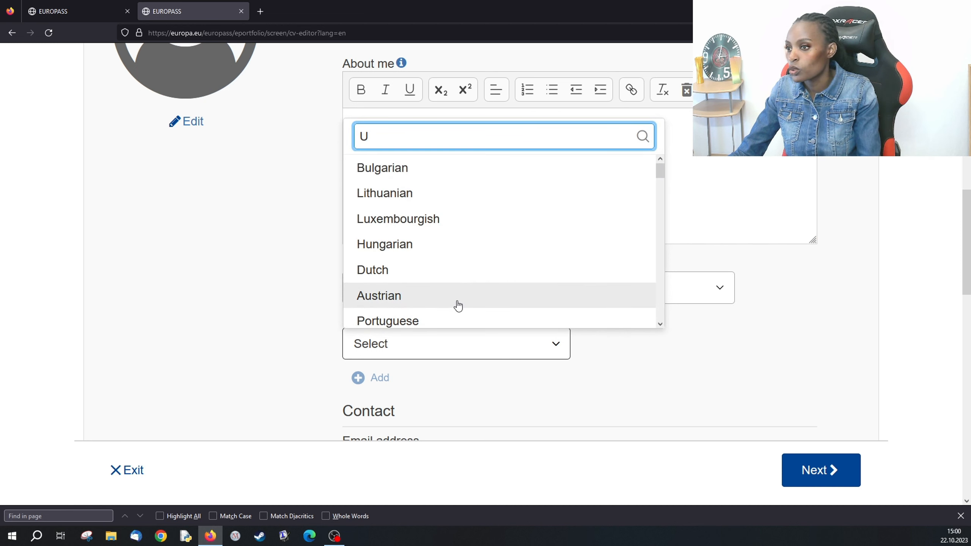
text(G)
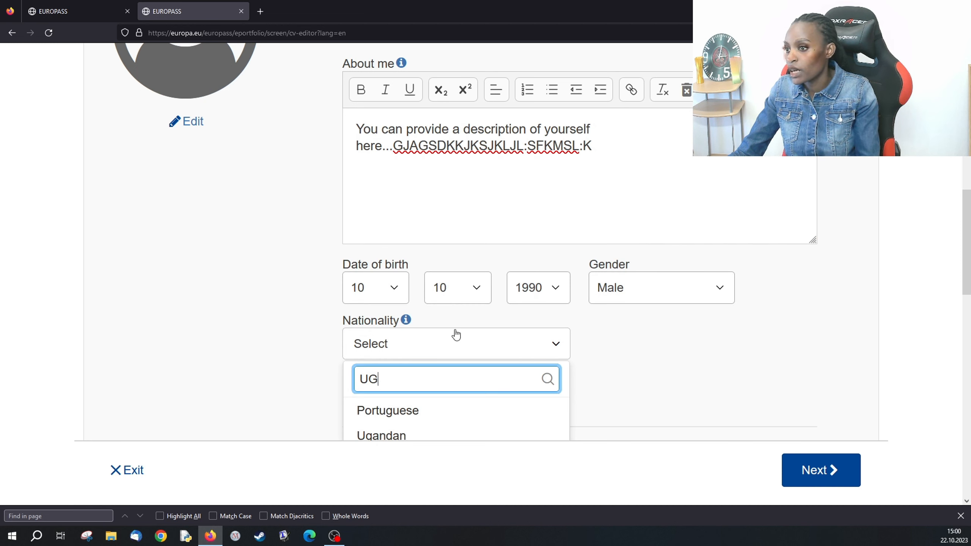
click(399, 436)
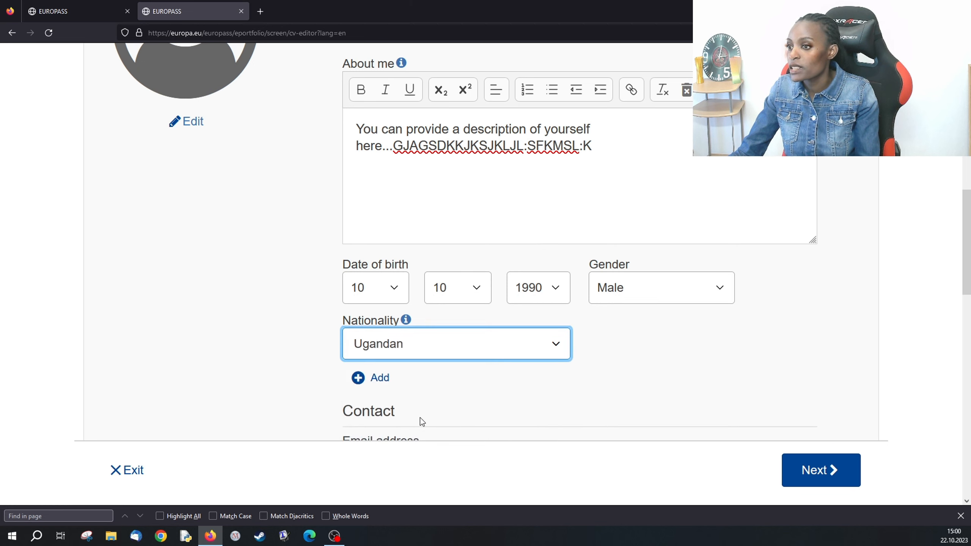
scroll(481, 394, down, 5)
- Enter a draft contact e-mail address
click(402, 281)
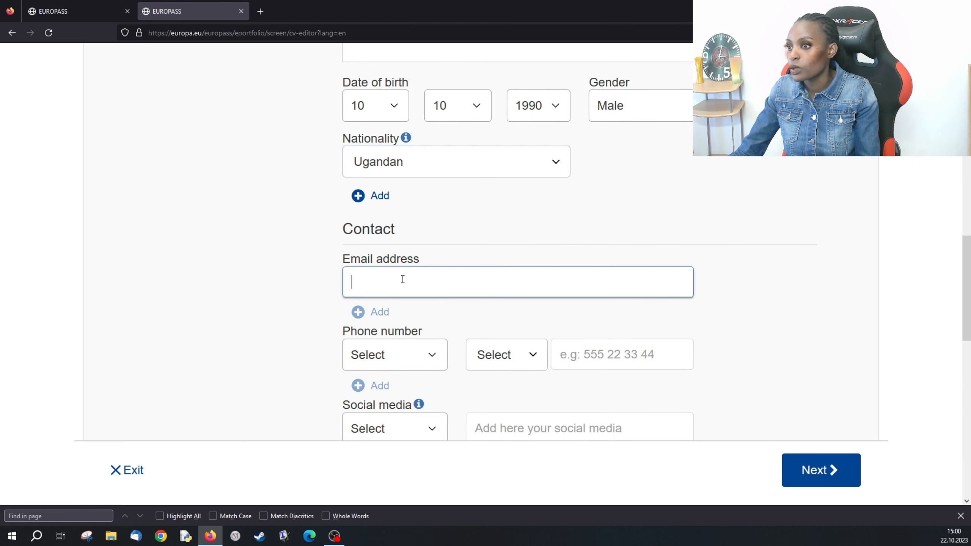
text(GSKHSDFZRHK)
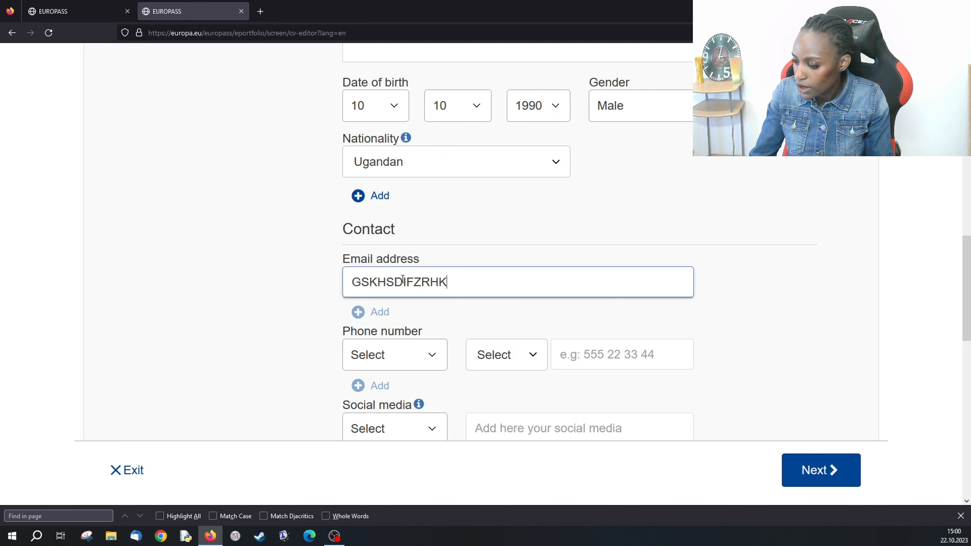
text(@)
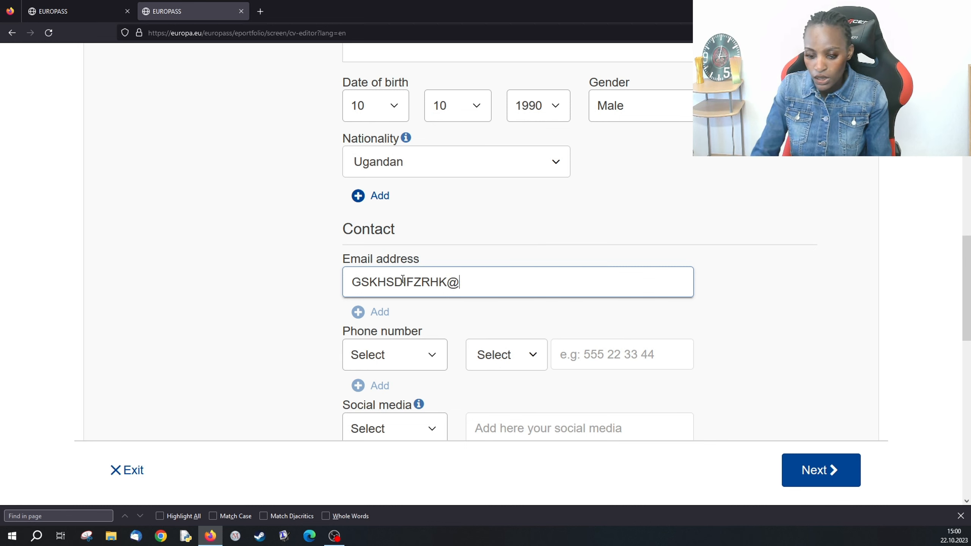
text(GMAI)
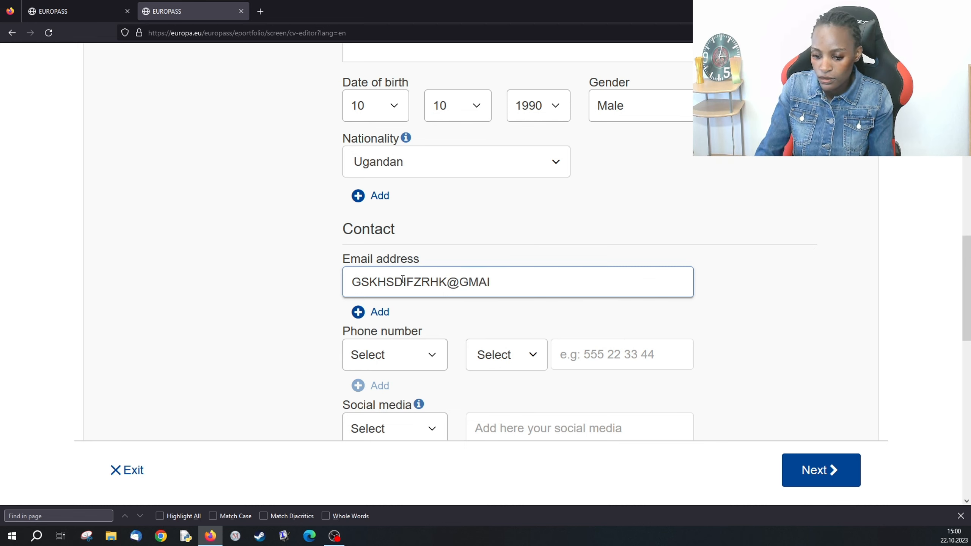
text(L:COM)
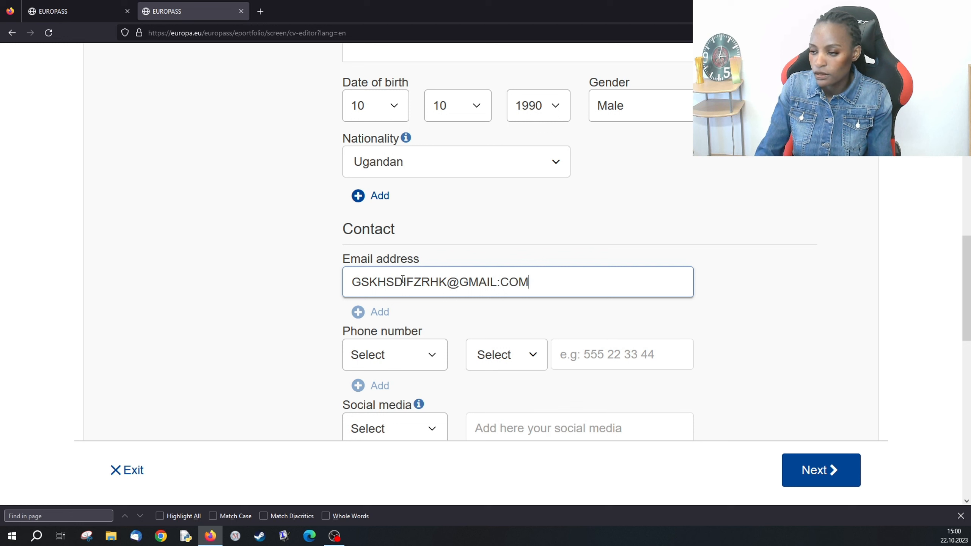
scroll(404, 286, down, 2)
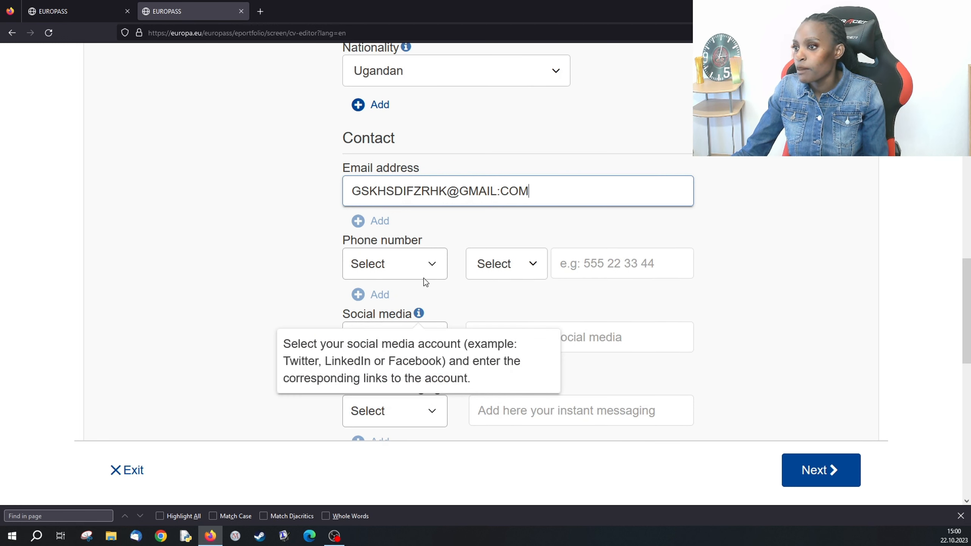
- Add a mobile phone number with Uganda's +256 calling code
click(433, 265)
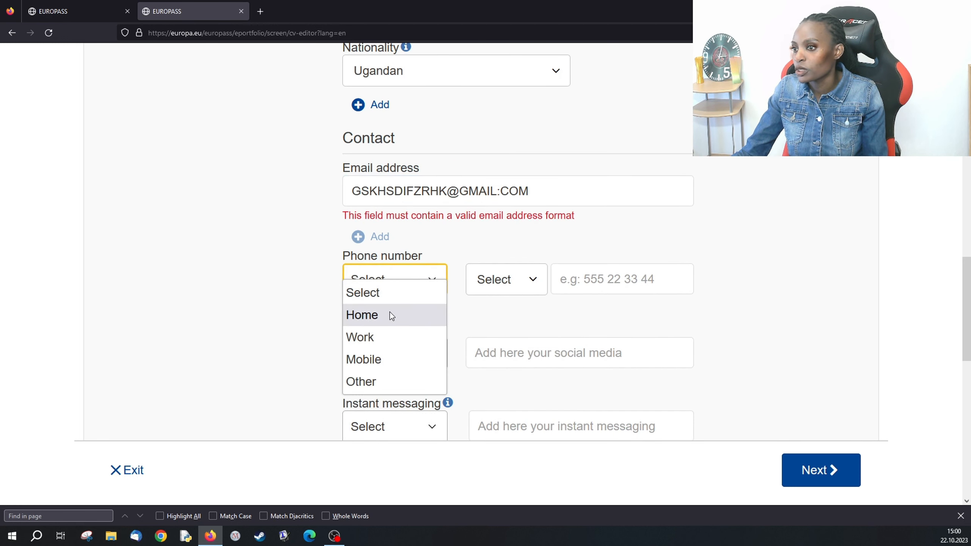
click(379, 360)
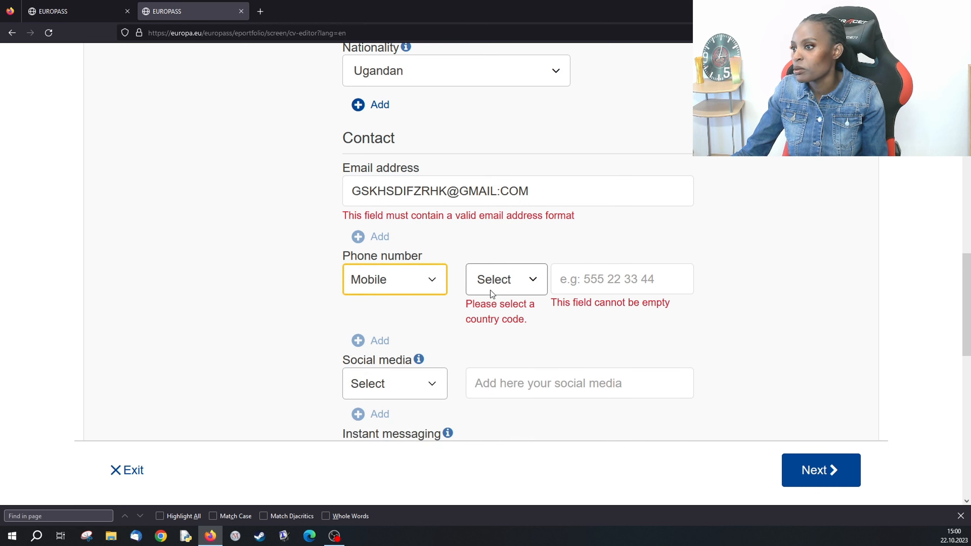
click(530, 279)
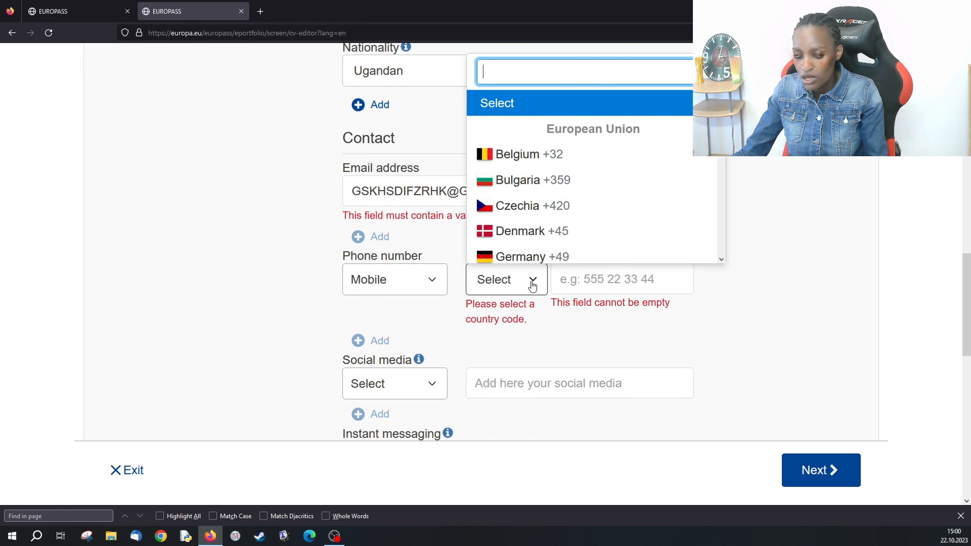
text(U)
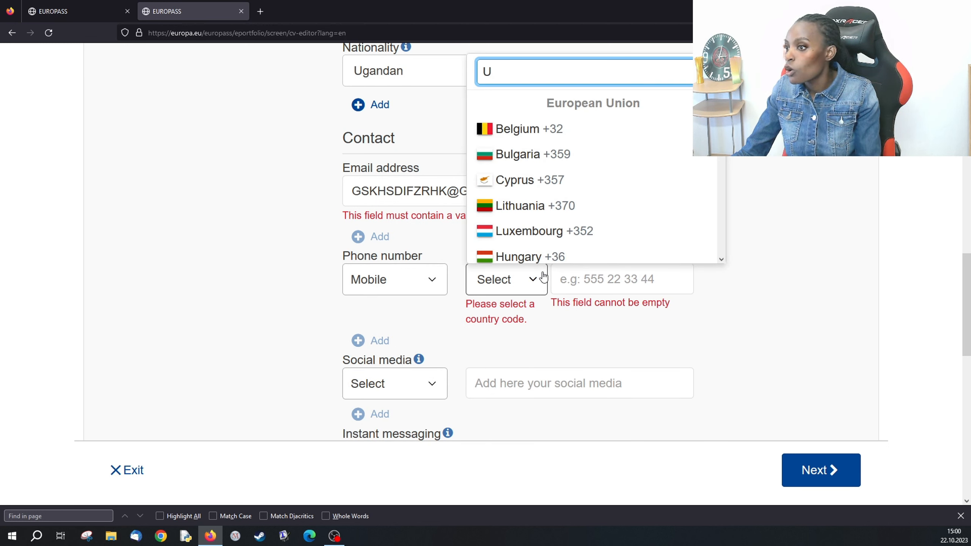
click(534, 280)
click(533, 281)
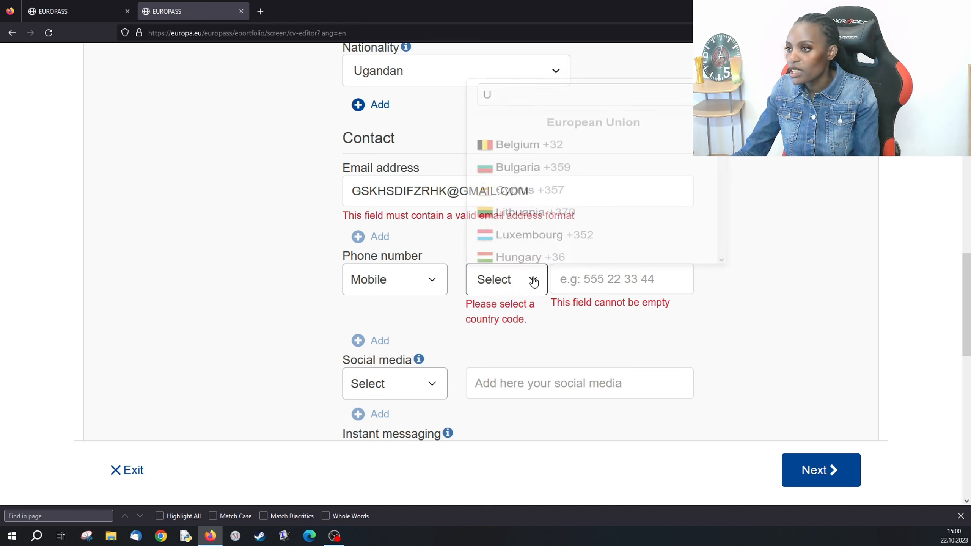
text(G)
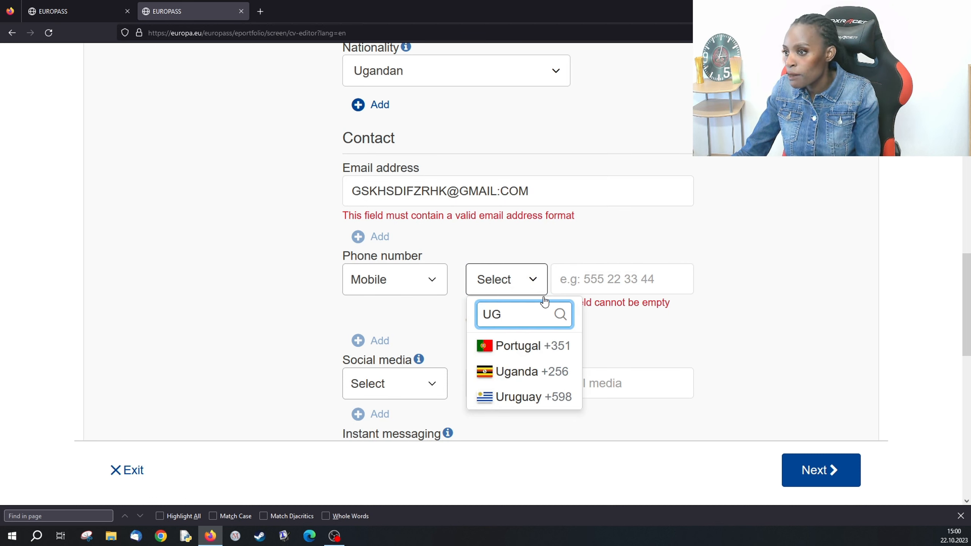
click(515, 372)
click(579, 283)
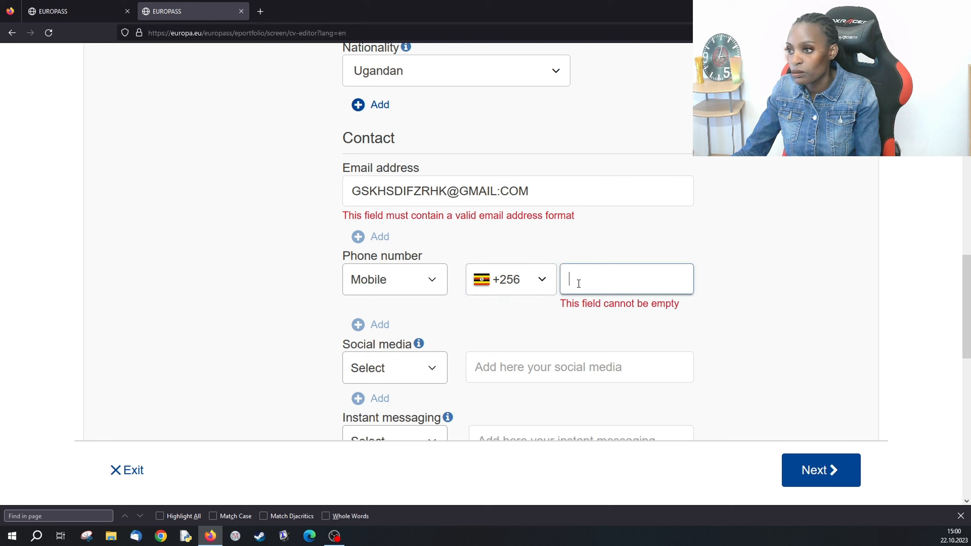
text(/)
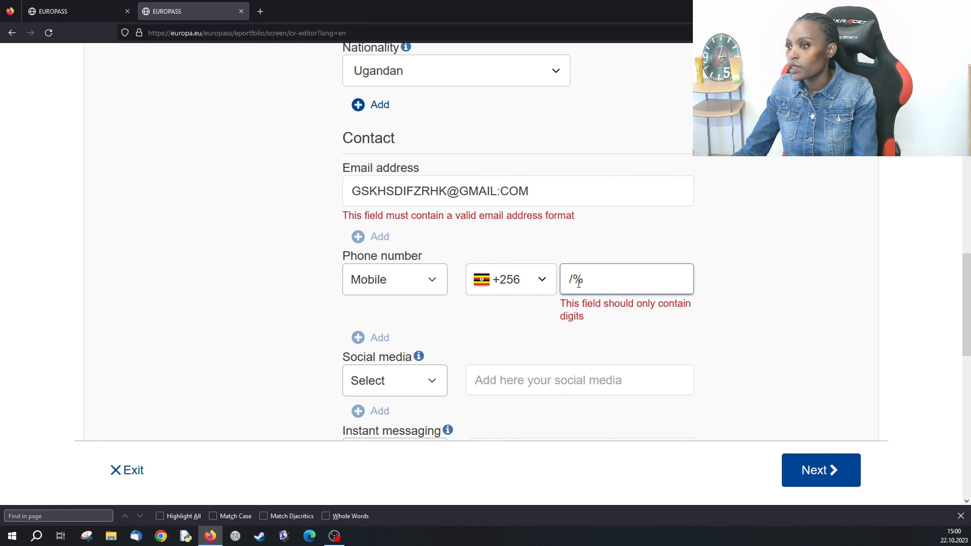
key(BackSpace)
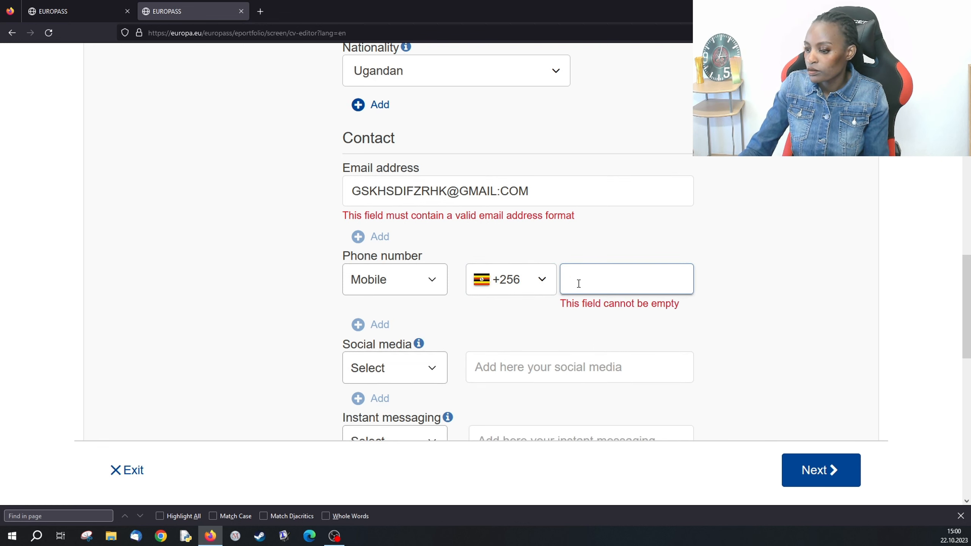
text(588653)
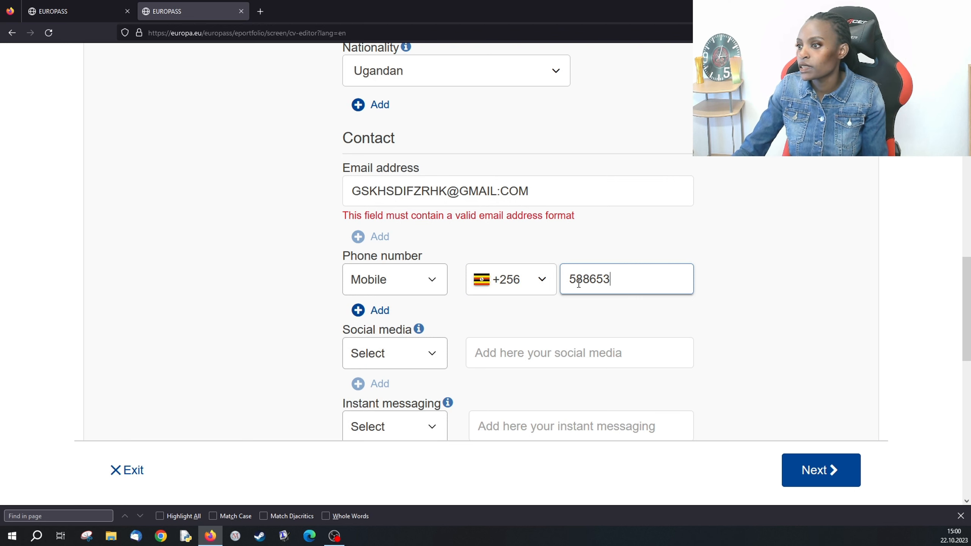
text(65)
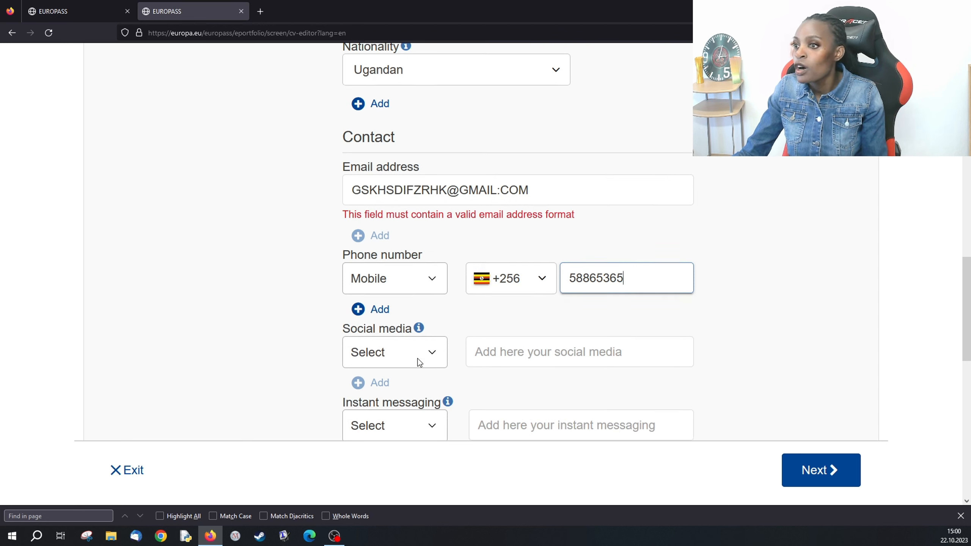
- Set the address postal code to 0000
scroll(420, 362, down, 5)
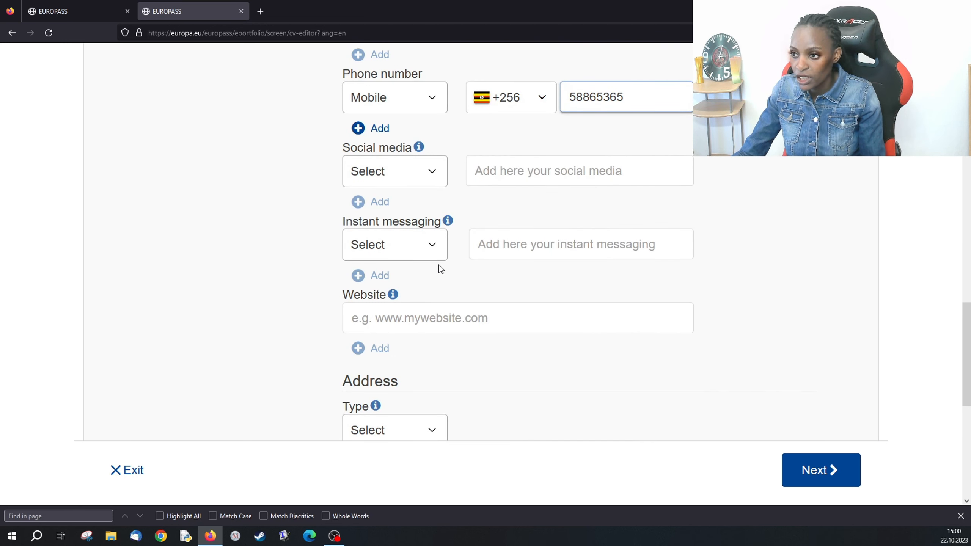
scroll(442, 387, down, 5)
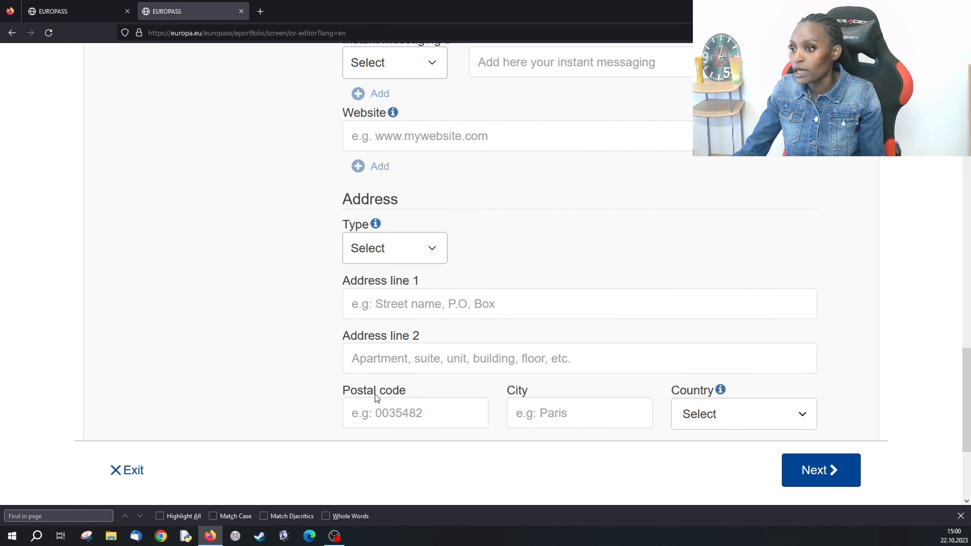
click(377, 413)
text(====)
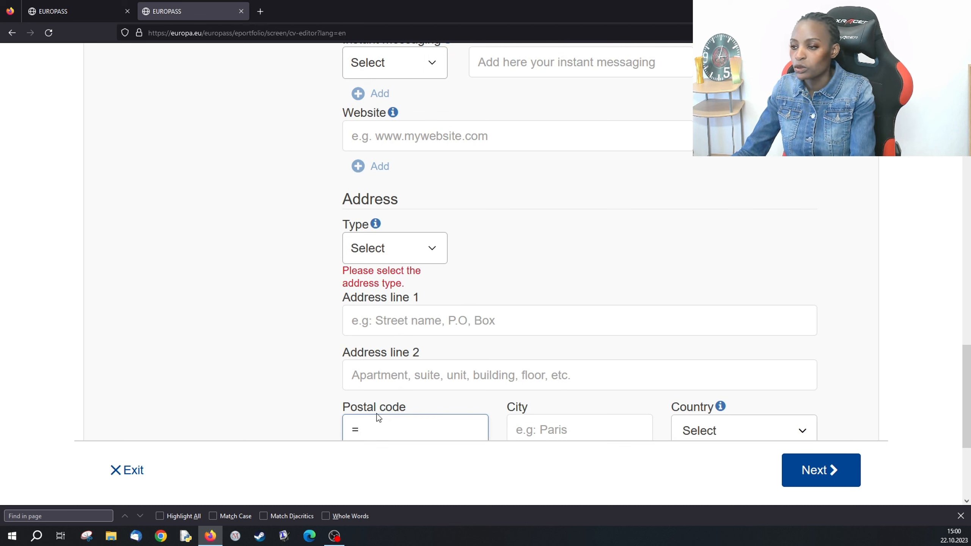
key(BackSpace)
key(BackSpace)
key(BackSpace)
key(BackSpace)
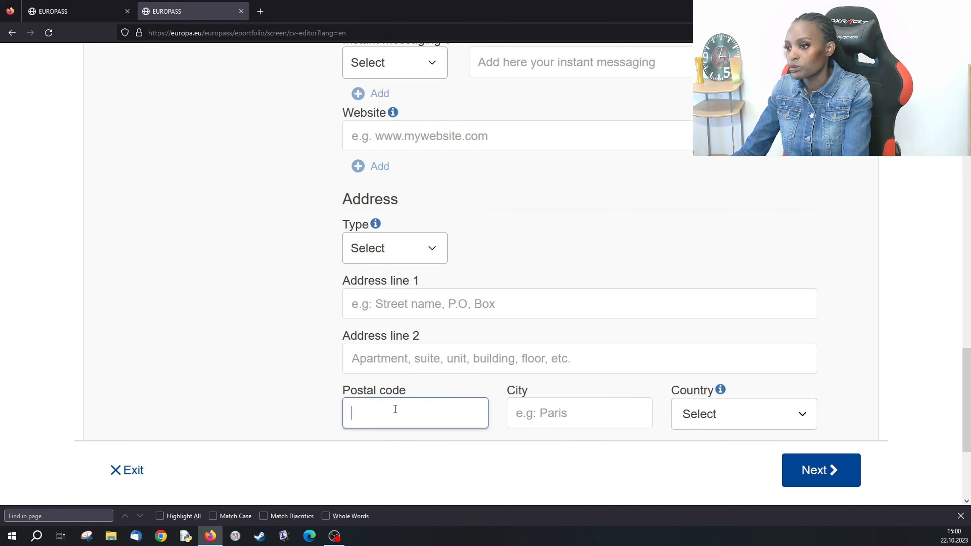
text(000)
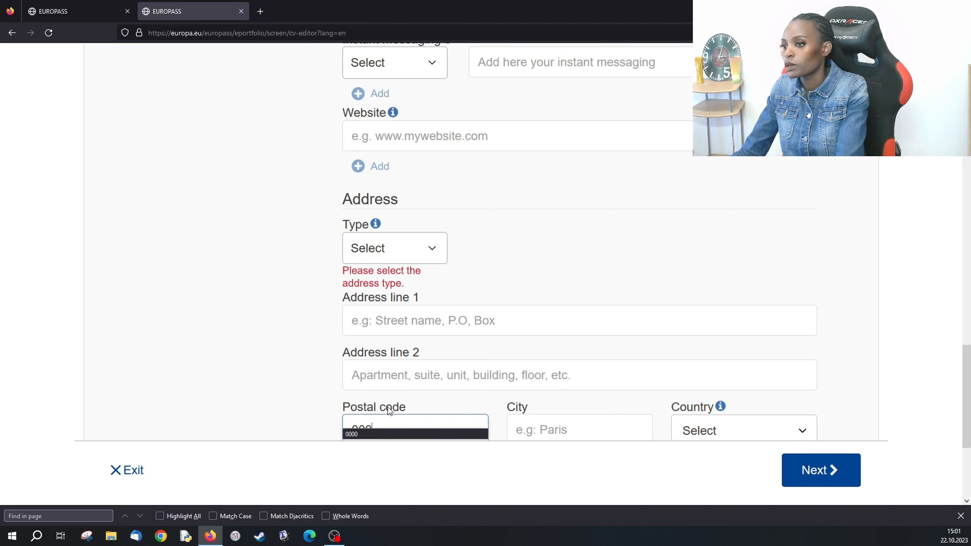
click(382, 435)
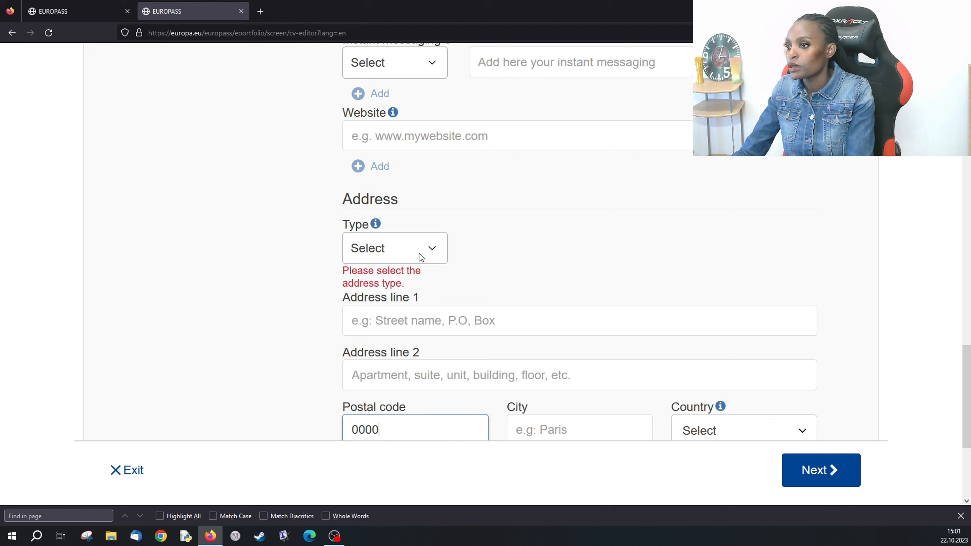
- Make it a Home address with address line 1 'kampala'
click(430, 248)
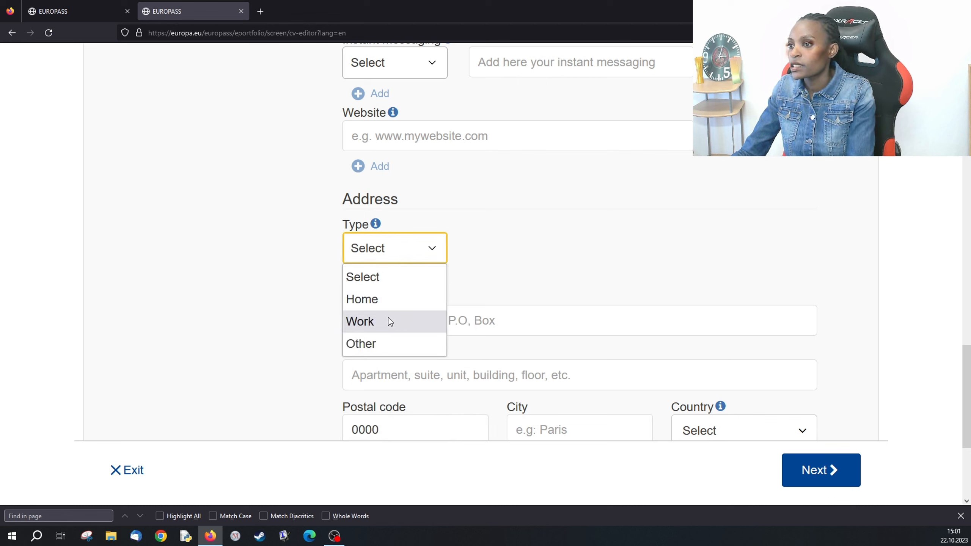
click(387, 299)
click(383, 303)
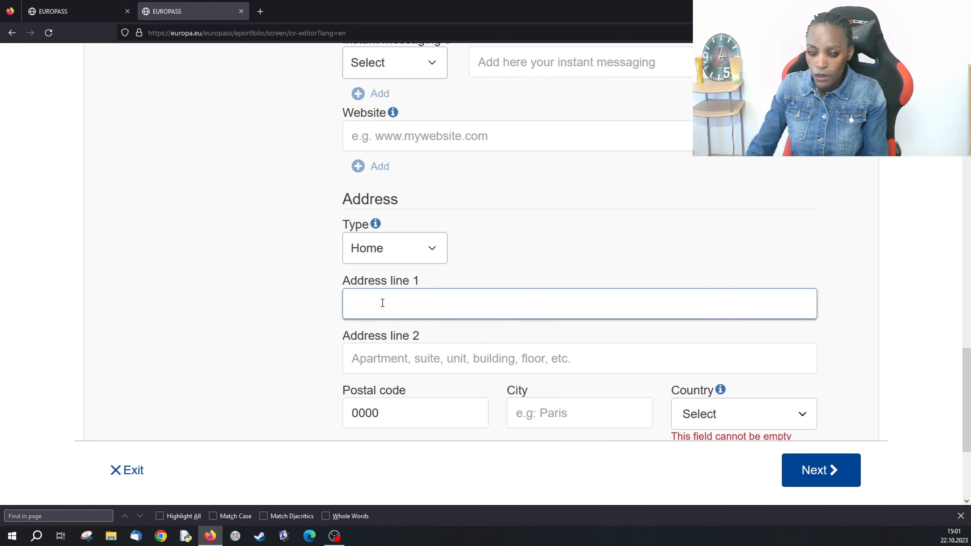
text(KA;)
key(BackSpace)
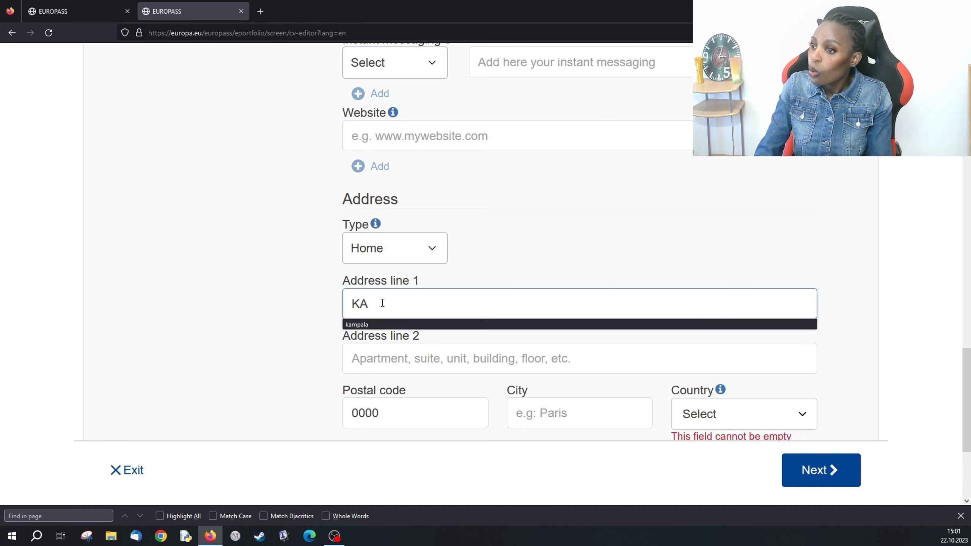
text(M)
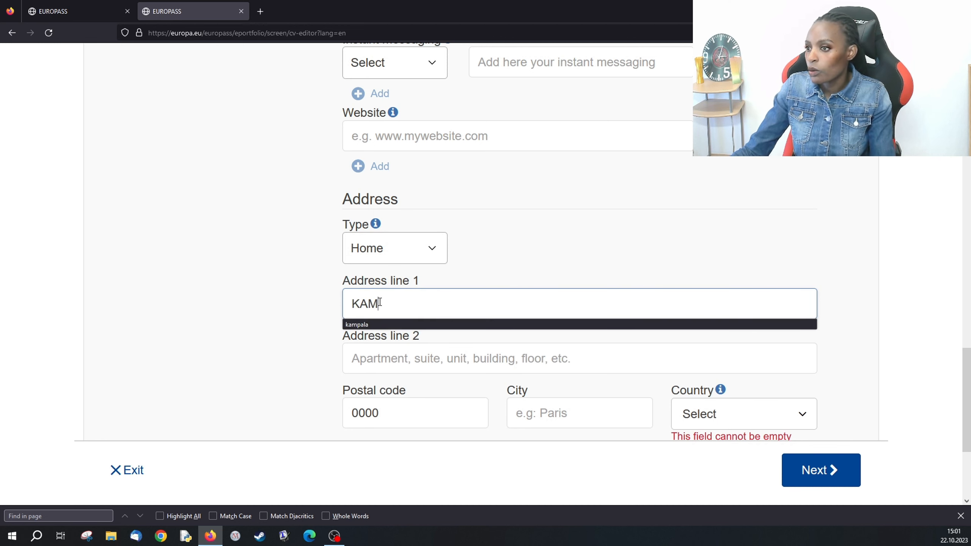
click(358, 323)
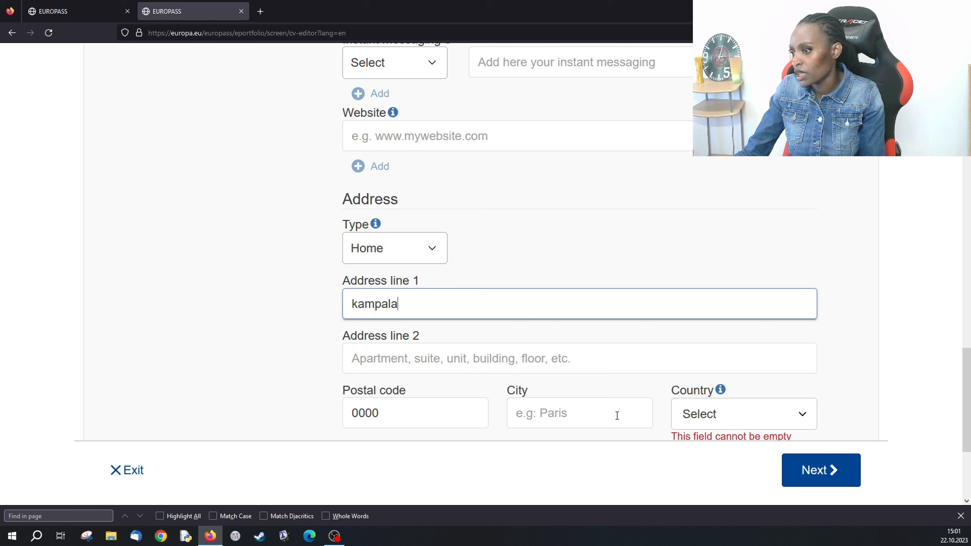
- Set the address city to kampala and country to Uganda
click(597, 414)
text(K)
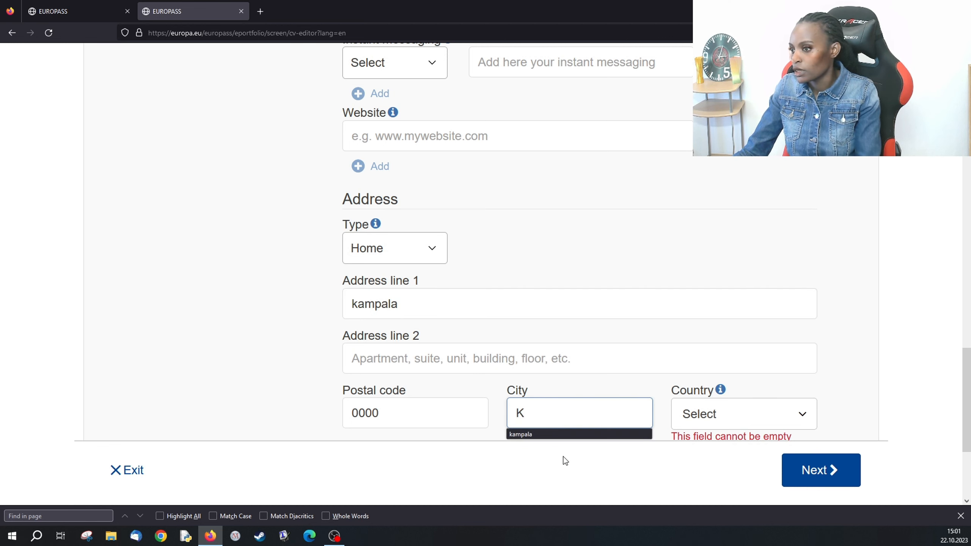
click(554, 435)
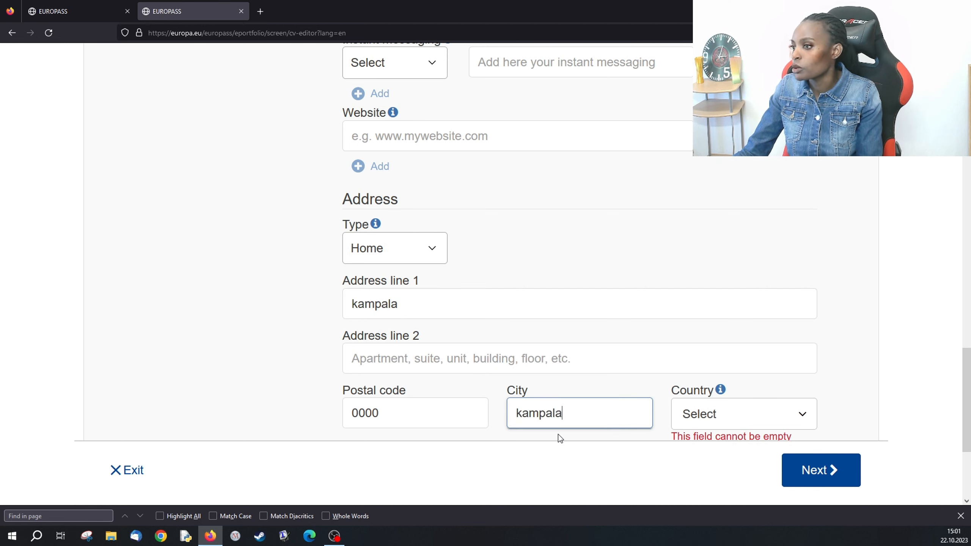
click(775, 413)
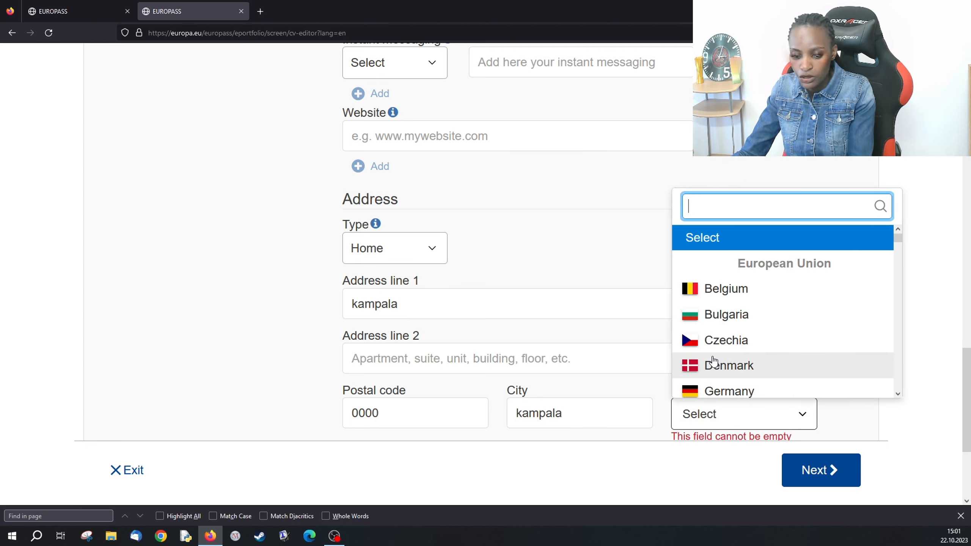
text(UG)
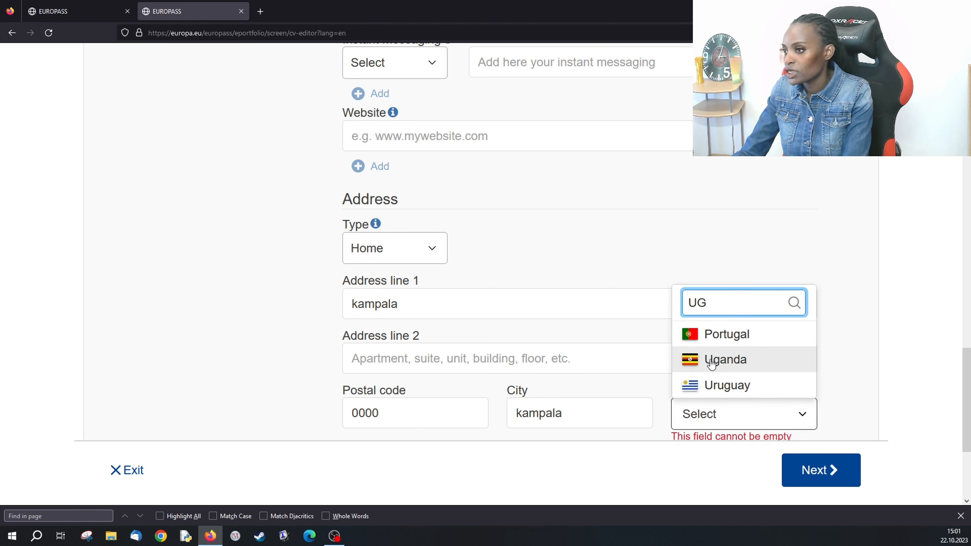
click(711, 364)
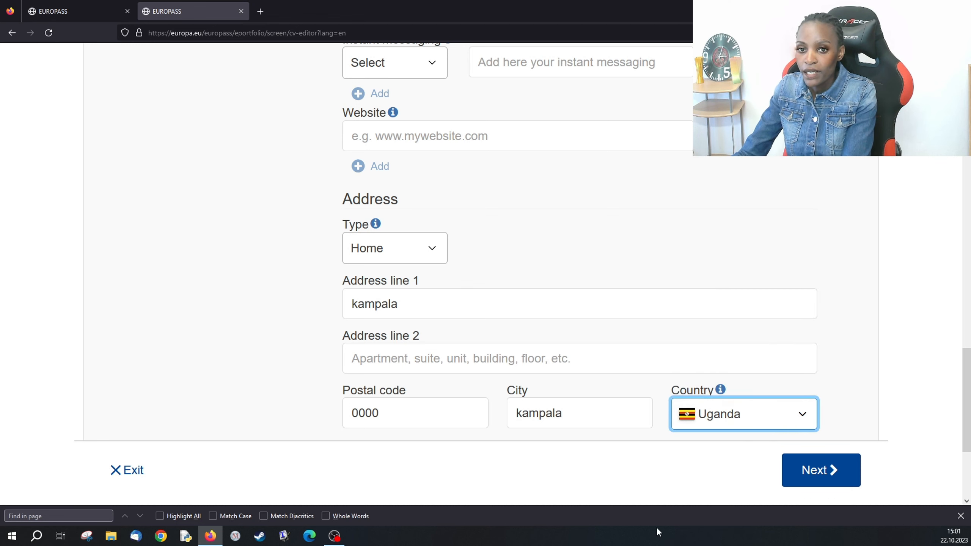
- Replace the invalid e-mail with a valid suggested address and proceed to templates
click(829, 469)
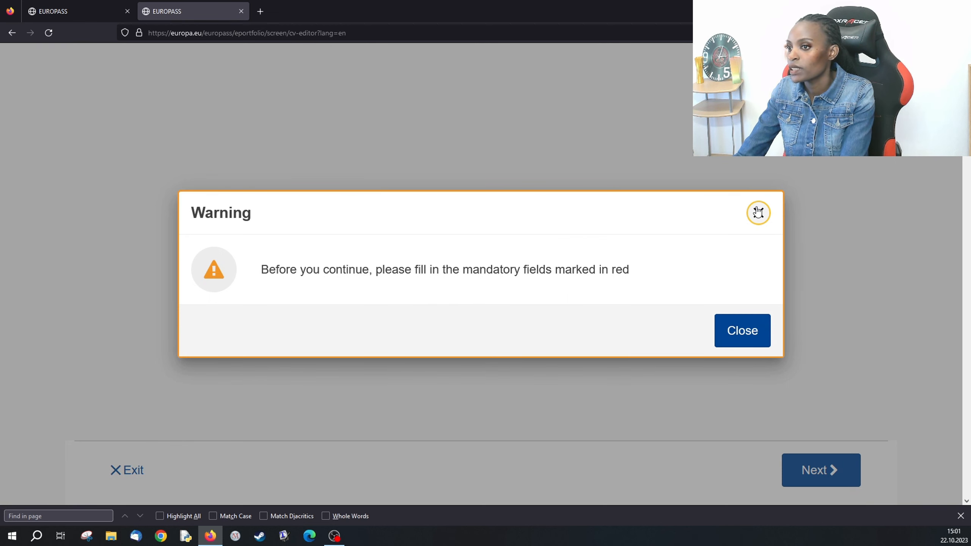
click(758, 212)
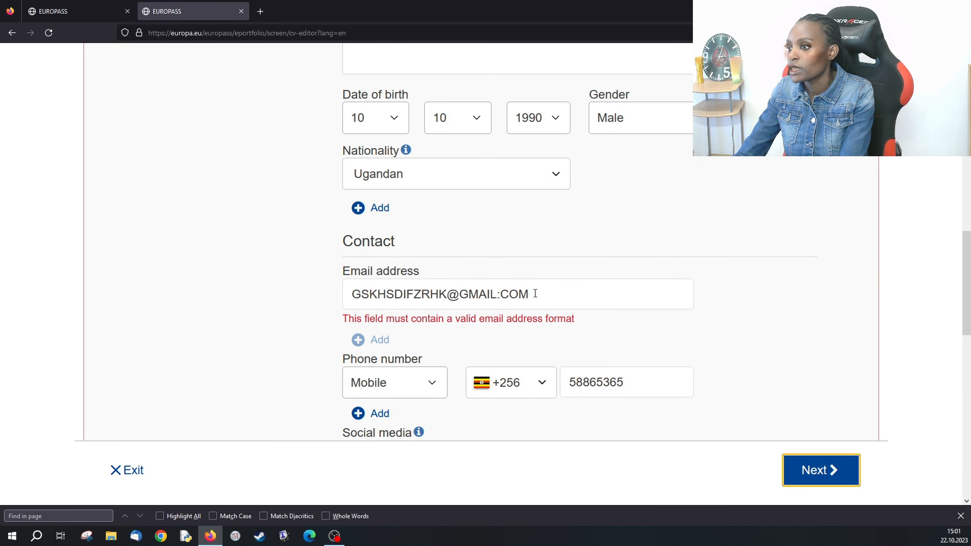
click(536, 290)
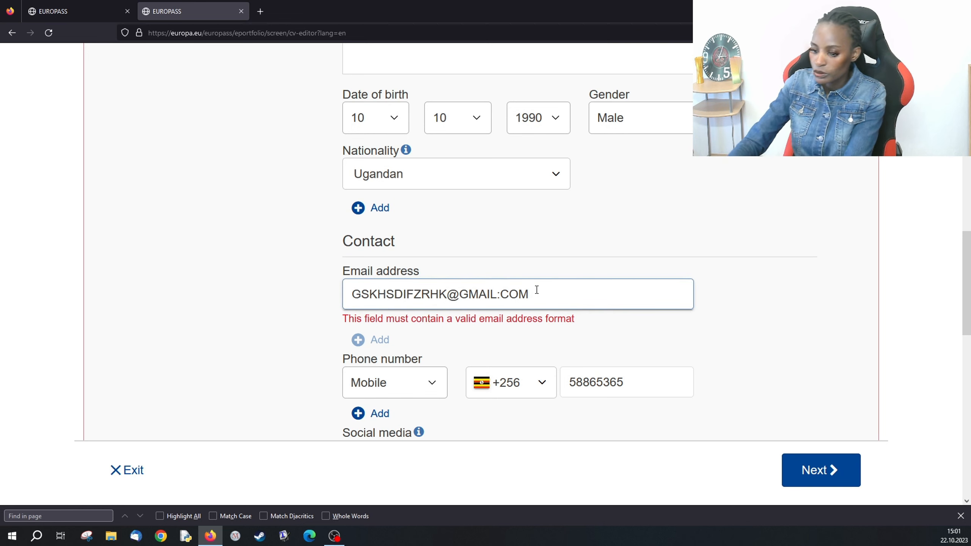
key(BackSpace)
key(BackSpace)
key(BackSpace)
key(BackSpace)
key(BackSpace)
key(BackSpace)
key(BackSpace)
key(BackSpace)
key(BackSpace)
key(BackSpace)
key(BackSpace)
key(BackSpace)
key(BackSpace)
key(BackSpace)
key(BackSpace)
key(BackSpace)
key(BackSpace)
key(BackSpace)
key(BackSpace)
key(BackSpace)
key(BackSpace)
key(BackSpace)
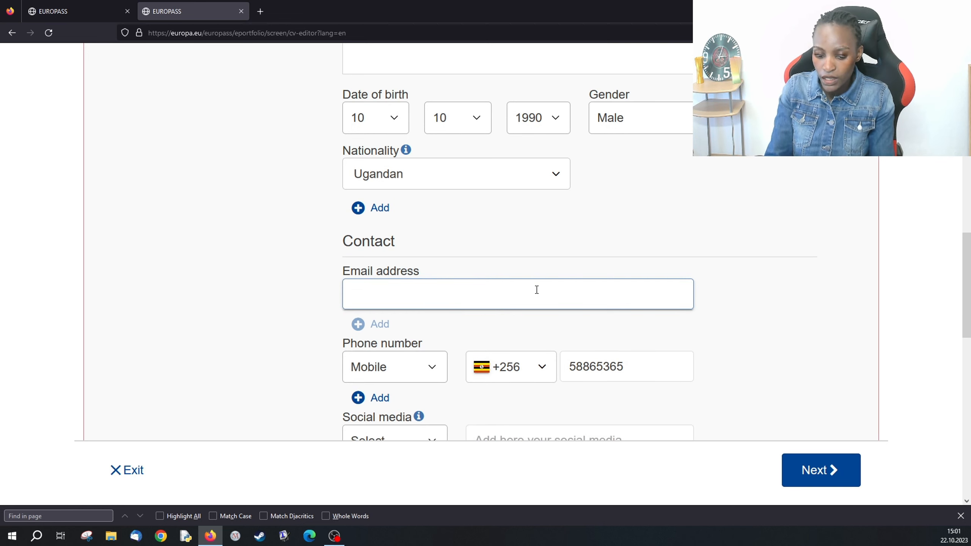
text(ss)
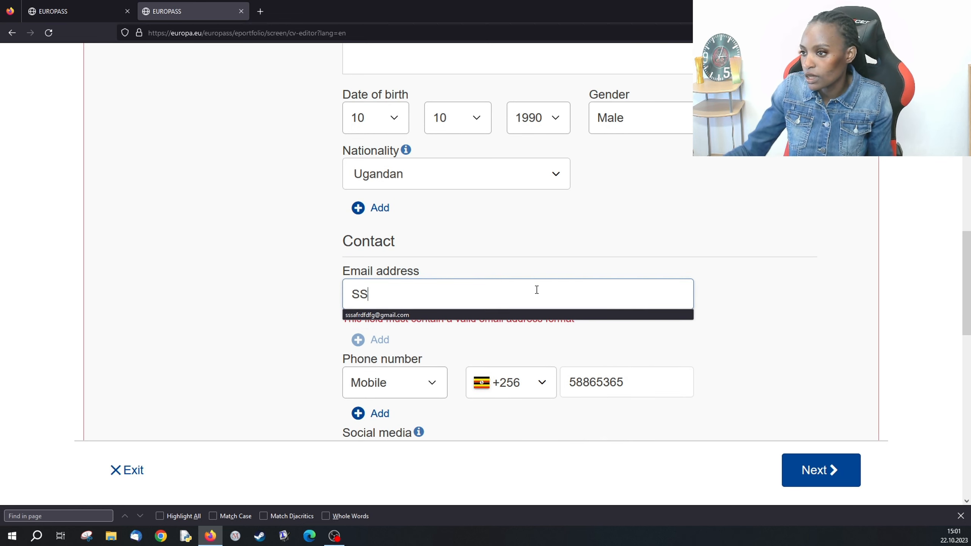
click(430, 314)
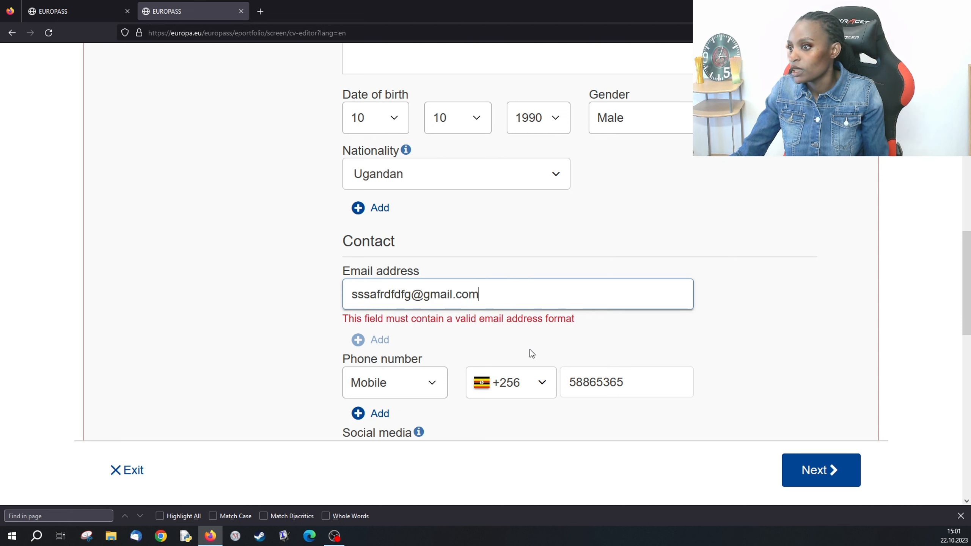
click(812, 476)
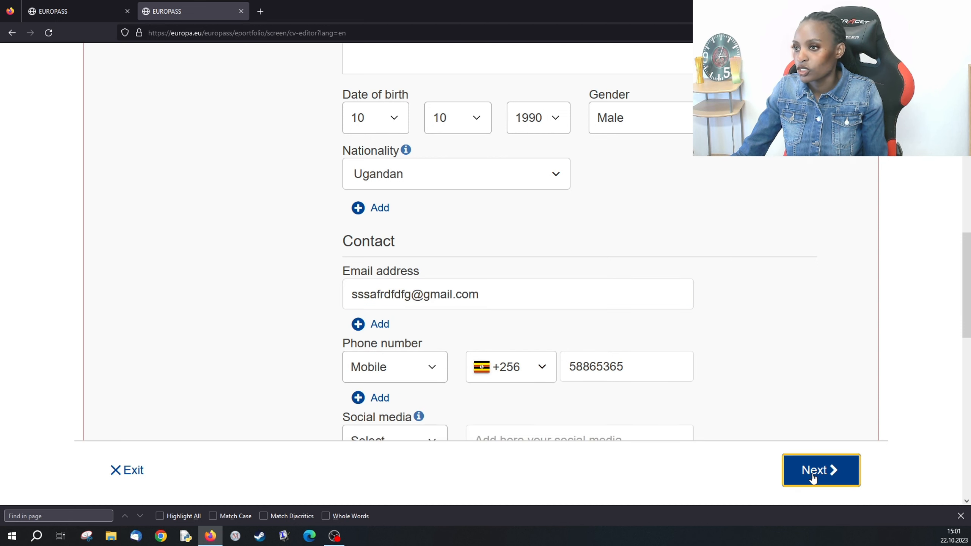
- Choose the second template, the two-column layout with a contact side column
scroll(497, 362, up, 15)
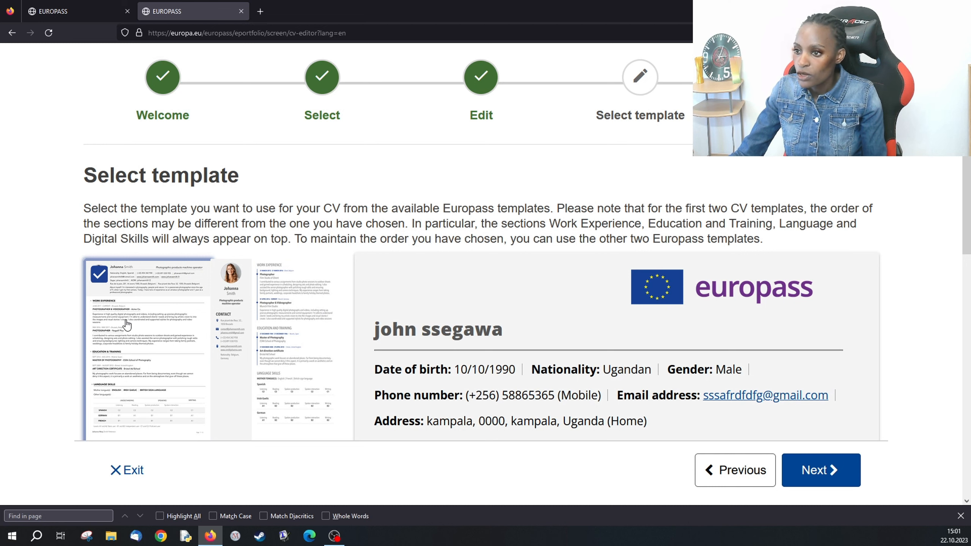
scroll(254, 327, down, 6)
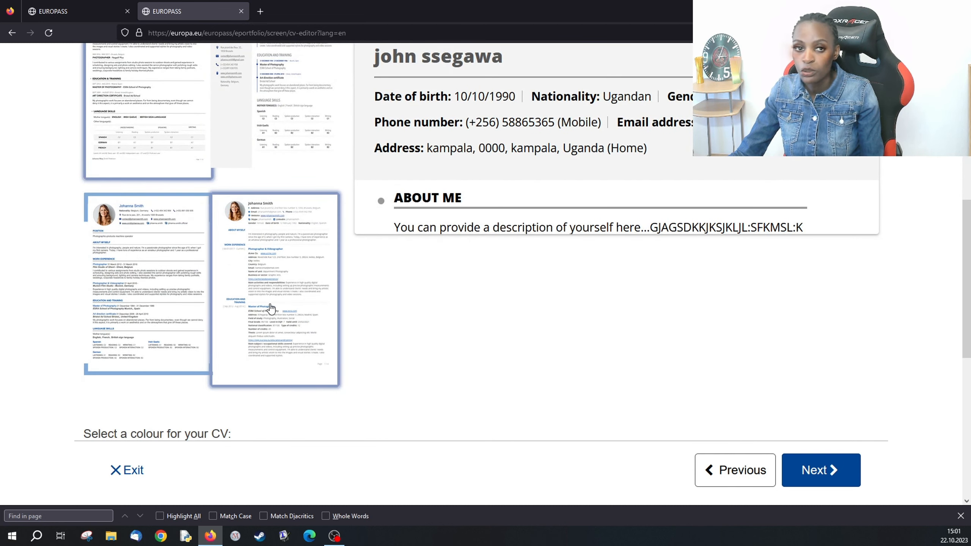
scroll(266, 307, up, 4)
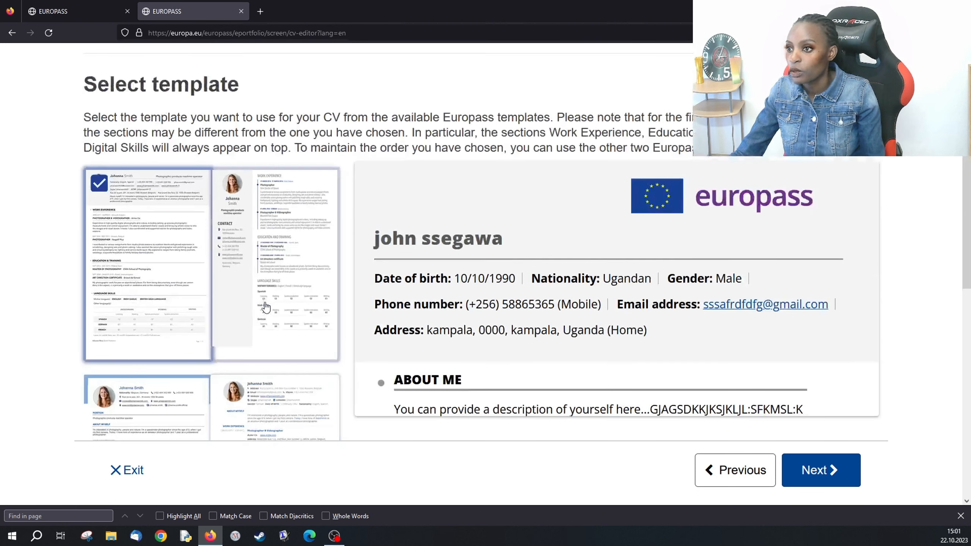
click(266, 264)
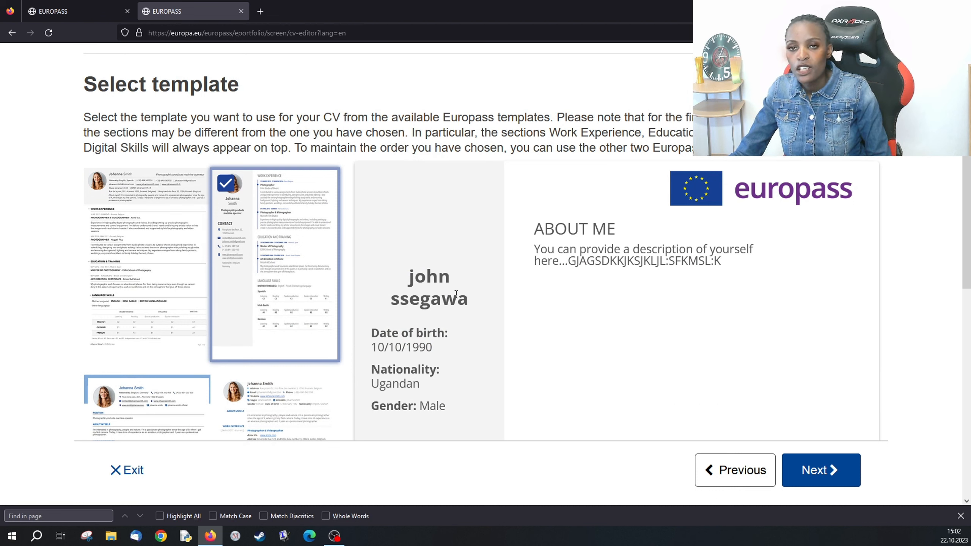
scroll(447, 293, down, 5)
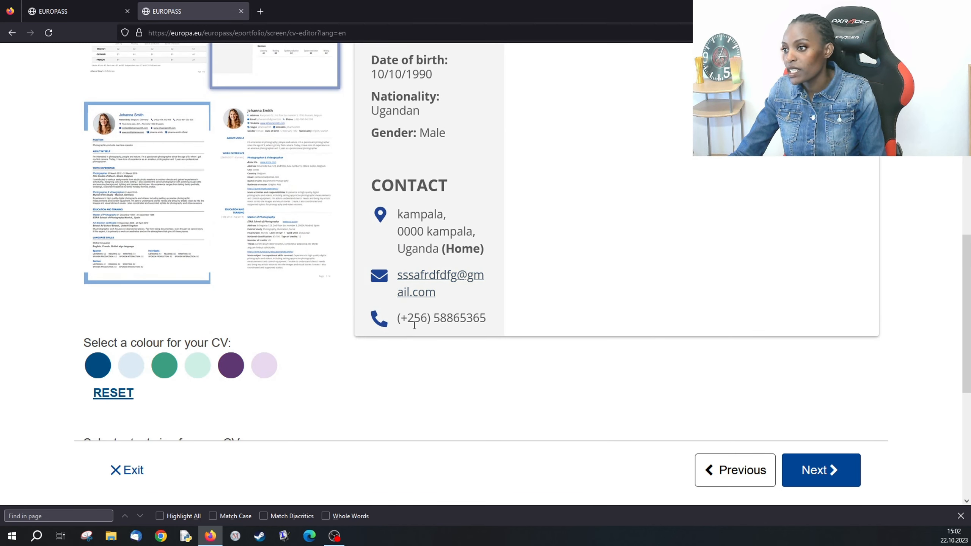
scroll(245, 346, down, 3)
- Keep the CV text size at Medium
scroll(246, 350, down, 4)
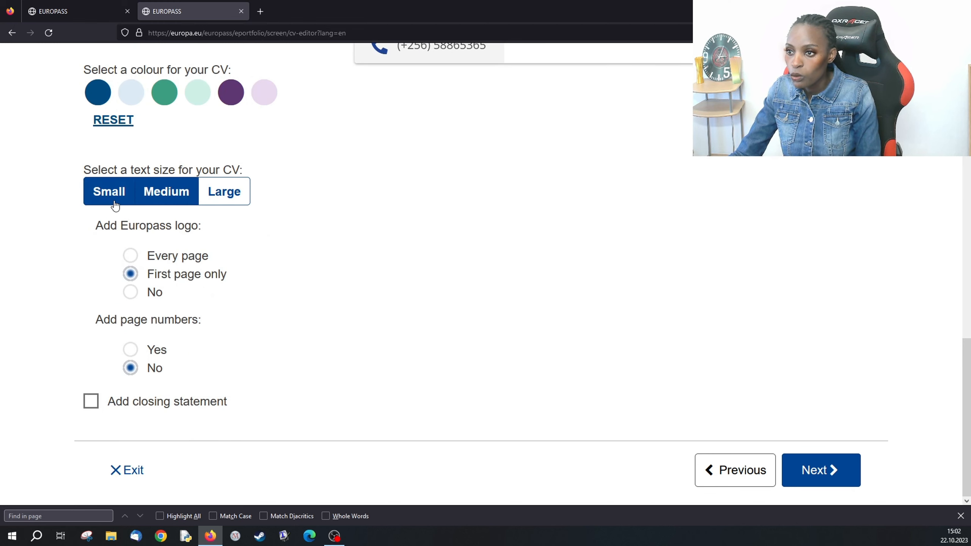
click(102, 200)
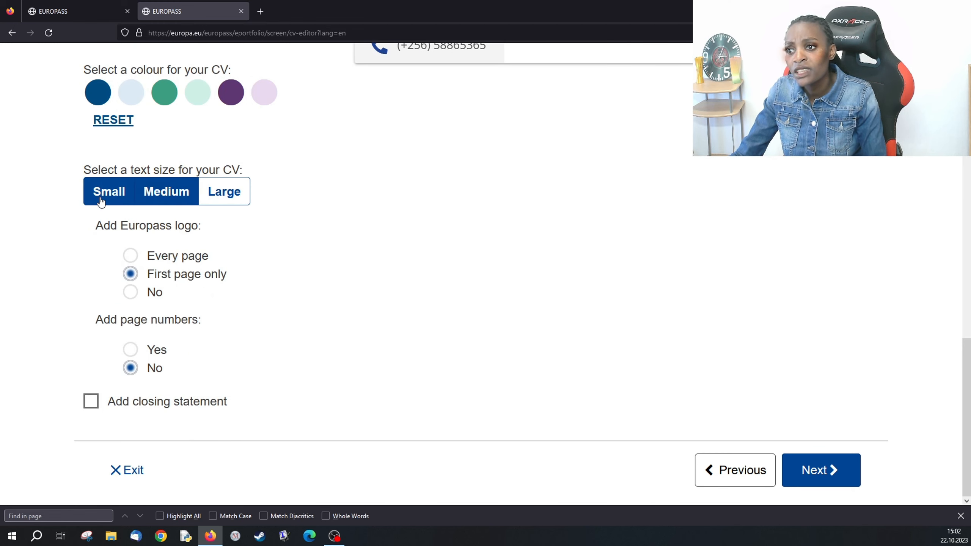
click(165, 201)
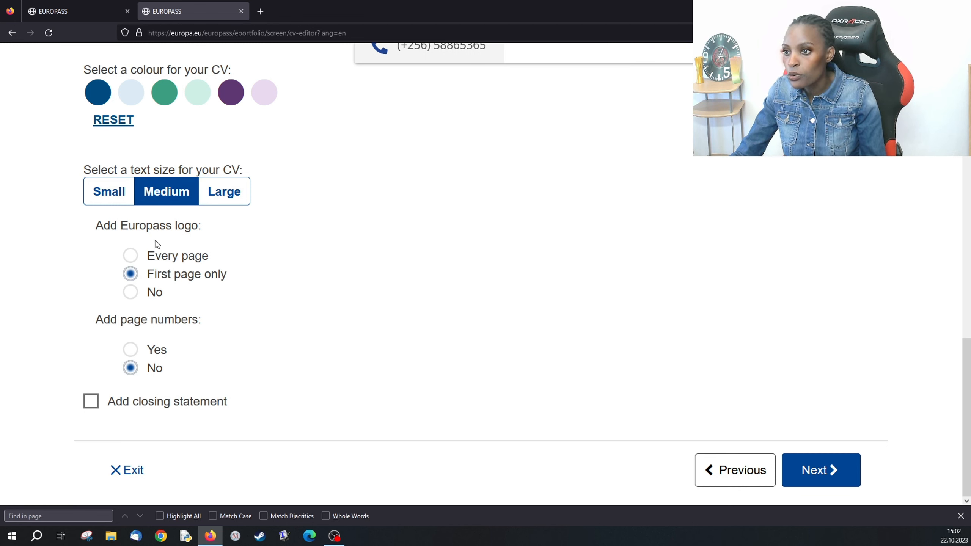
- Set Add Europass logo to No
scroll(333, 322, up, 12)
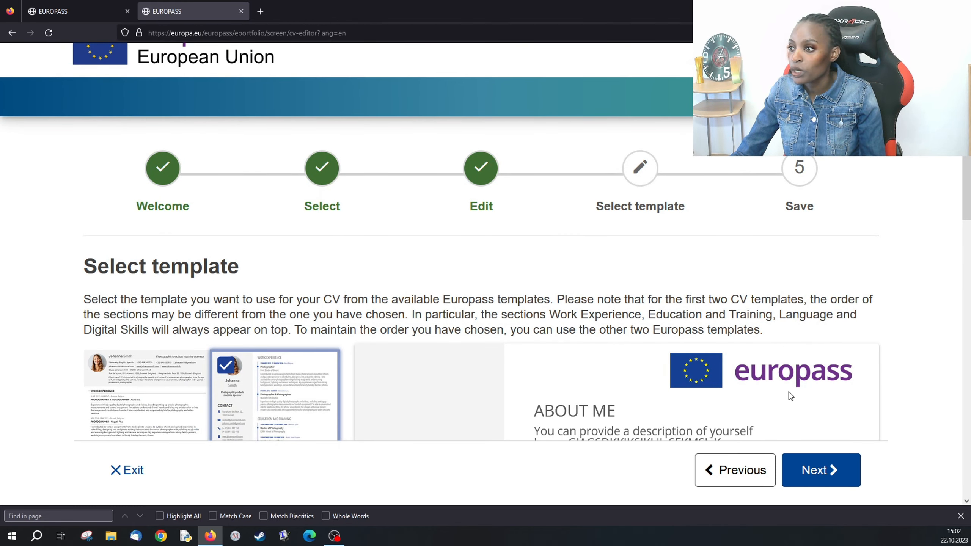
scroll(776, 390, down, 10)
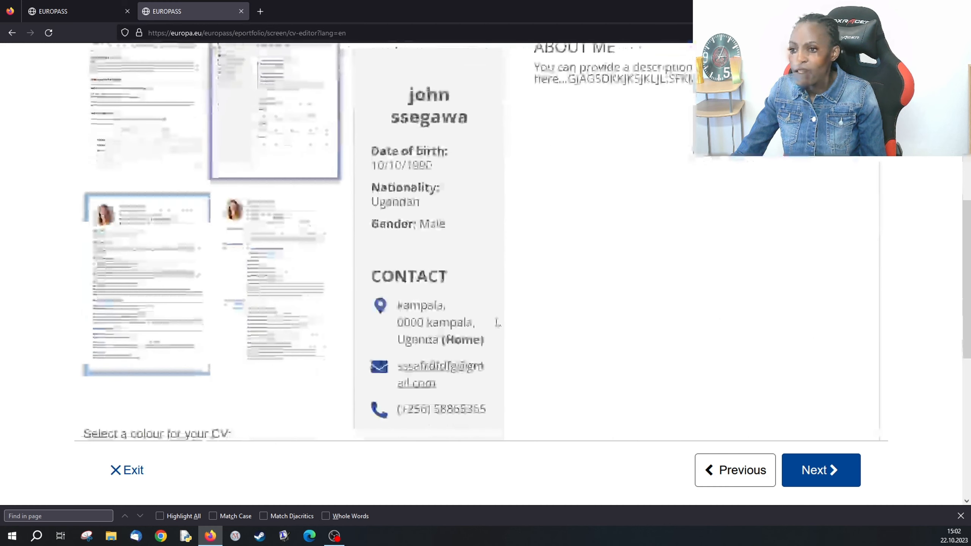
scroll(494, 318, down, 2)
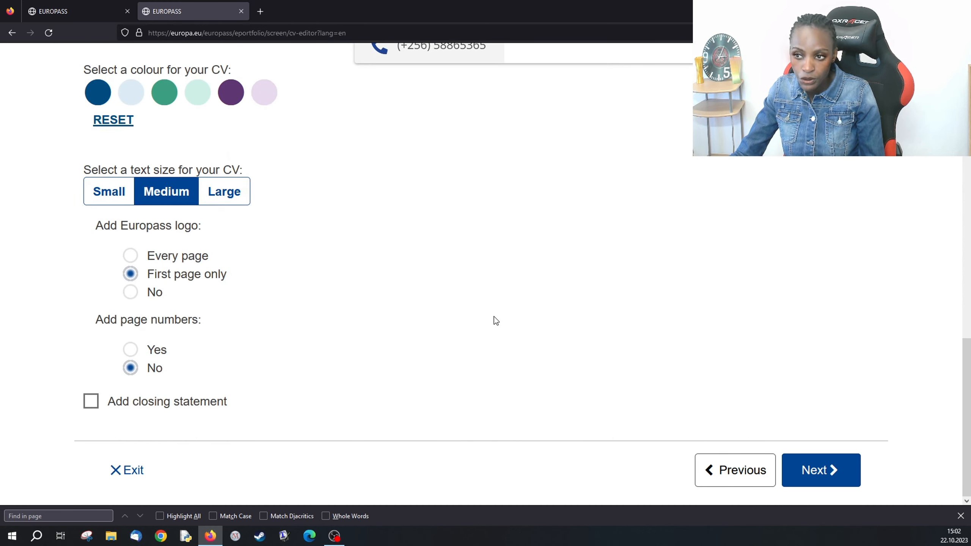
click(129, 293)
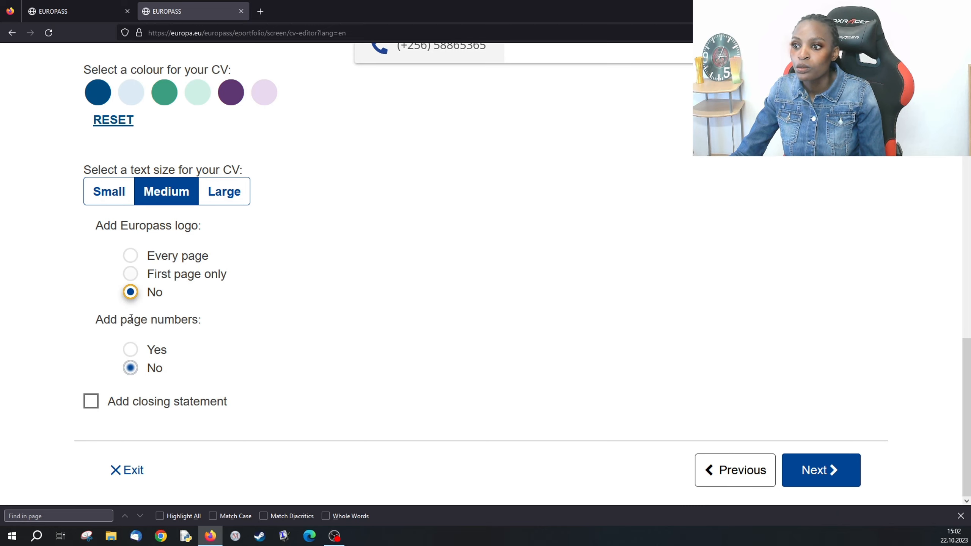
scroll(274, 358, up, 15)
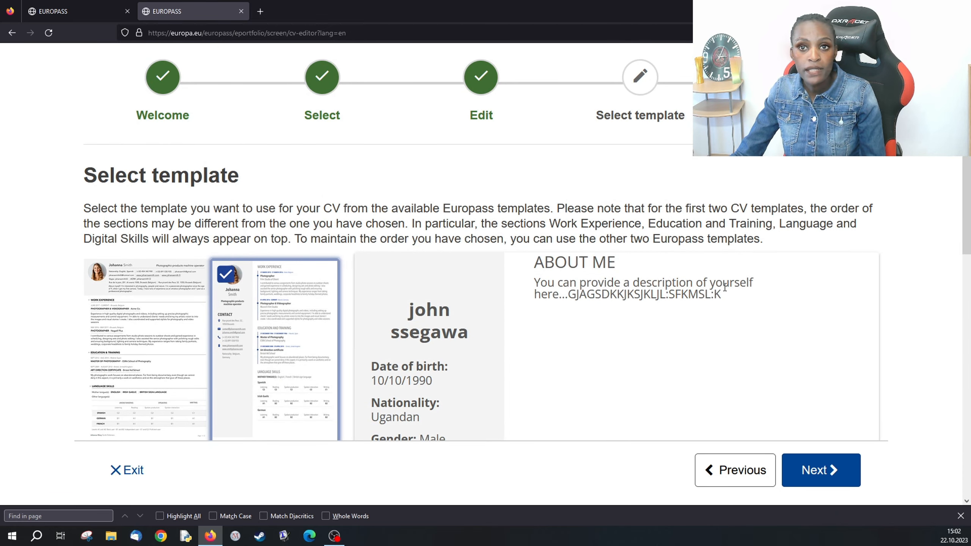
scroll(637, 318, down, 12)
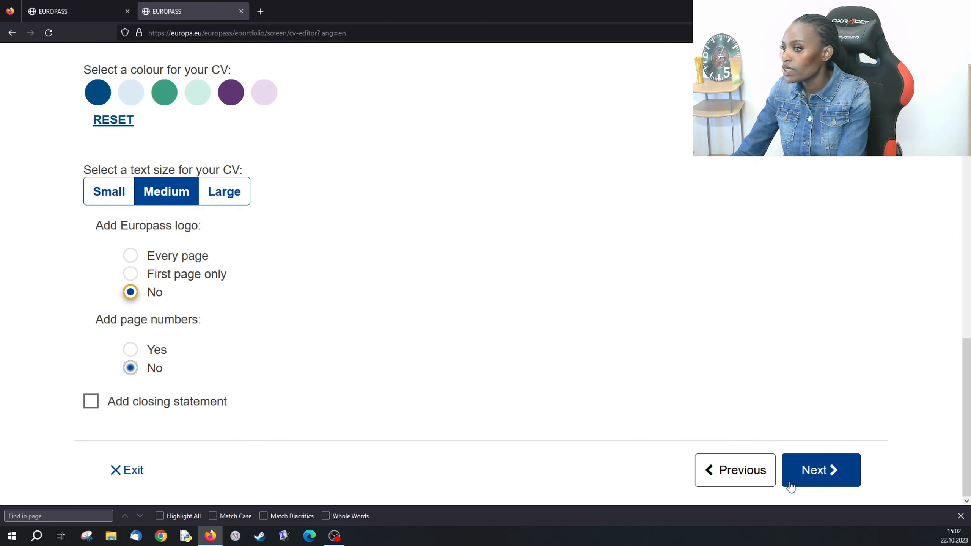
- Advance to Save and share and look over the CV preview
click(813, 463)
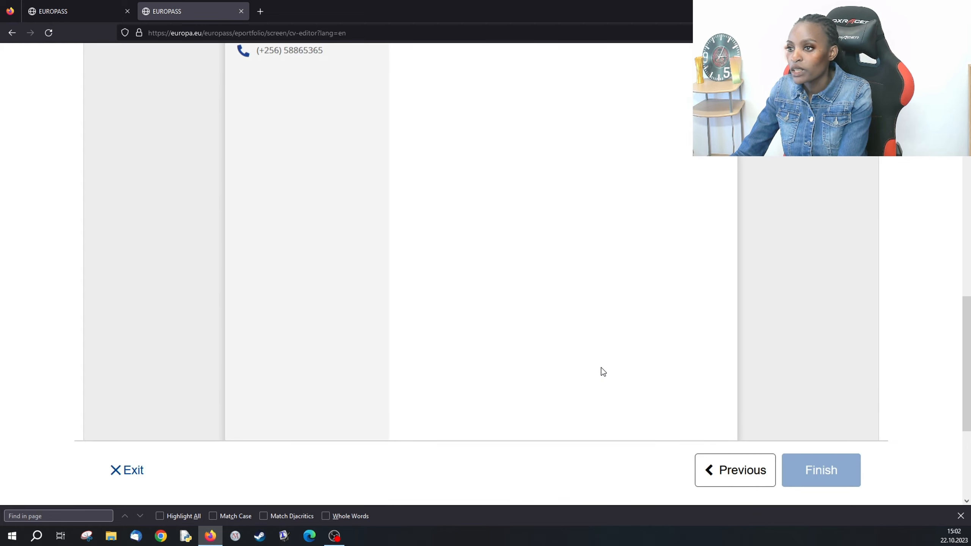
scroll(601, 391, up, 5)
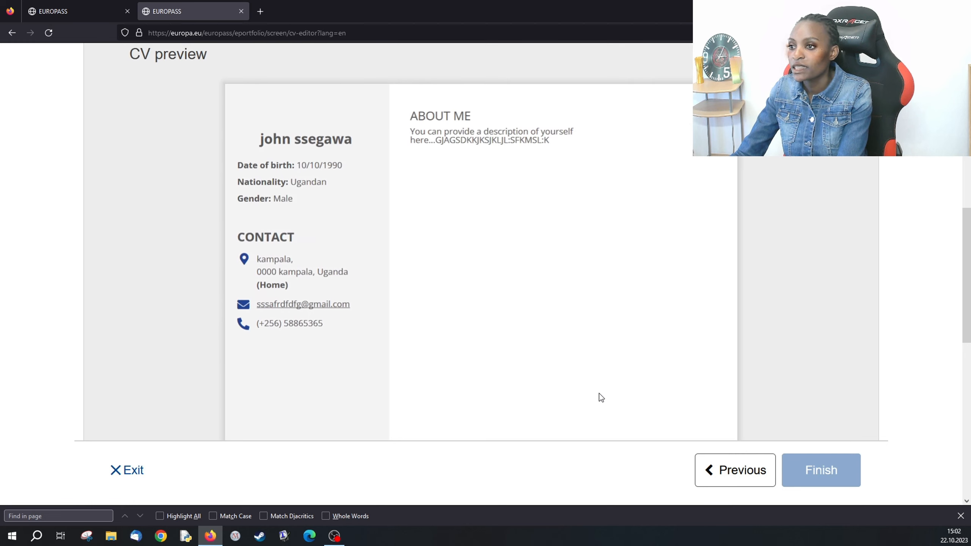
scroll(601, 398, up, 6)
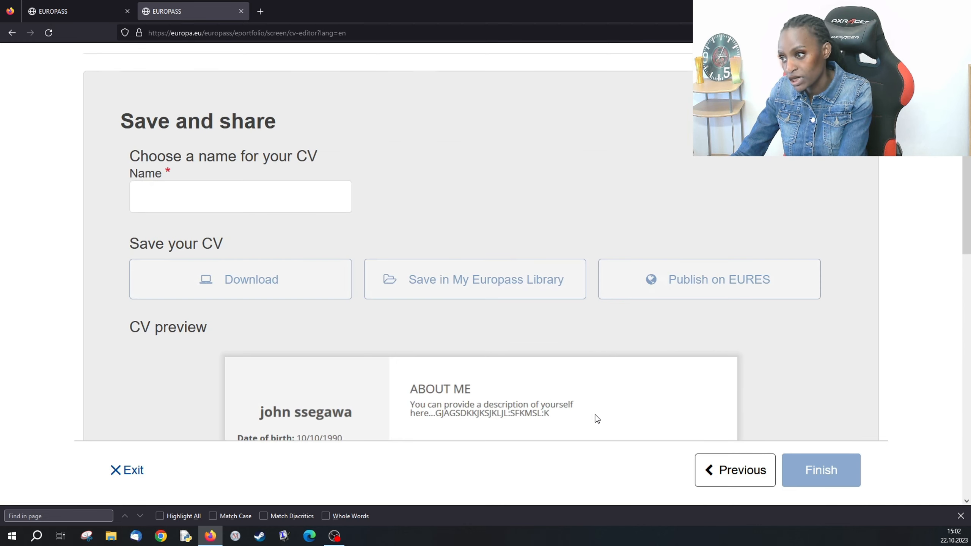
scroll(596, 420, down, 10)
scroll(593, 421, down, 4)
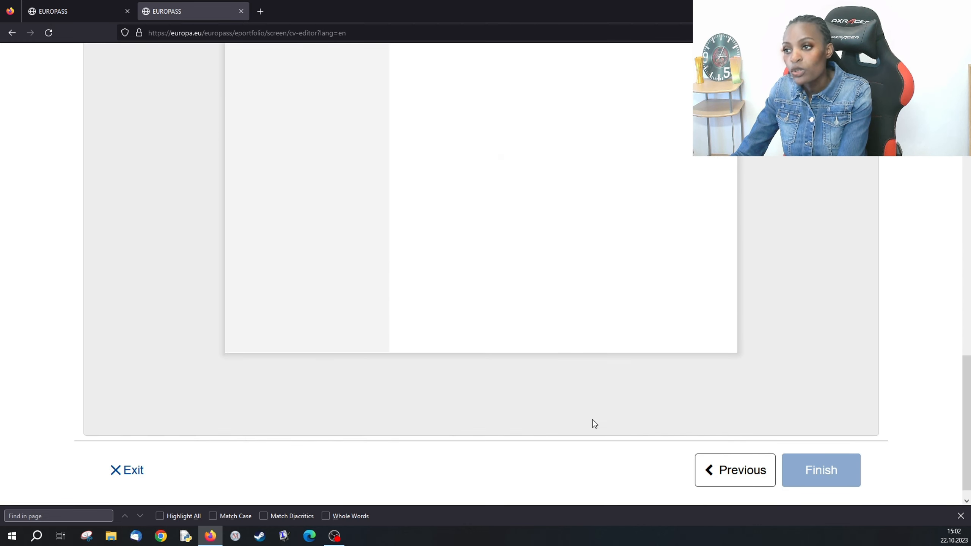
scroll(593, 420, up, 10)
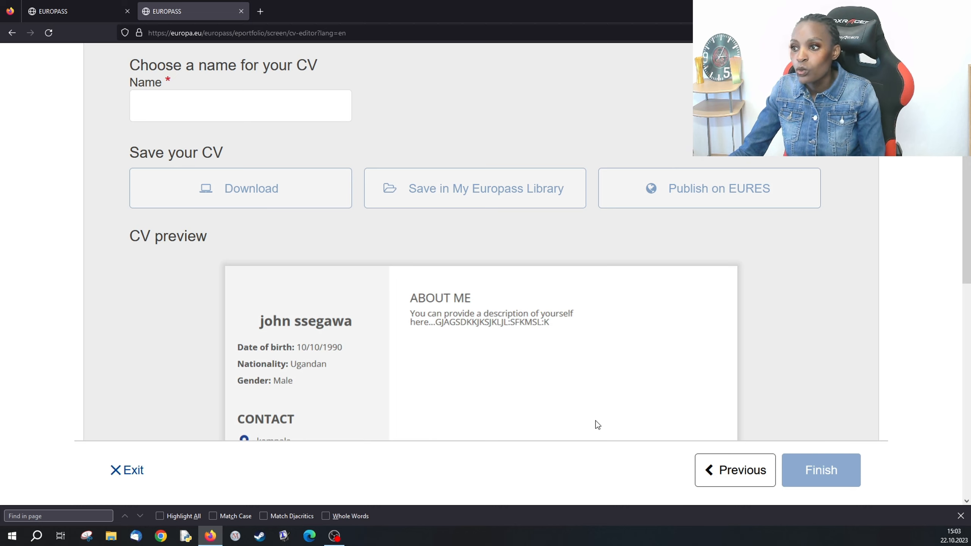
scroll(596, 421, up, 5)
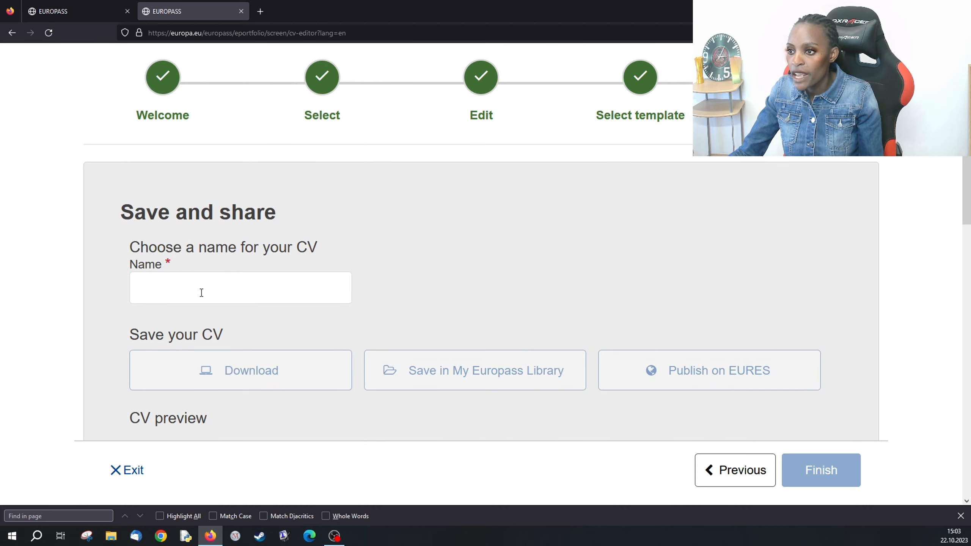
- Name the CV 'sssss' on the Save and share page
click(201, 292)
text(ssss)
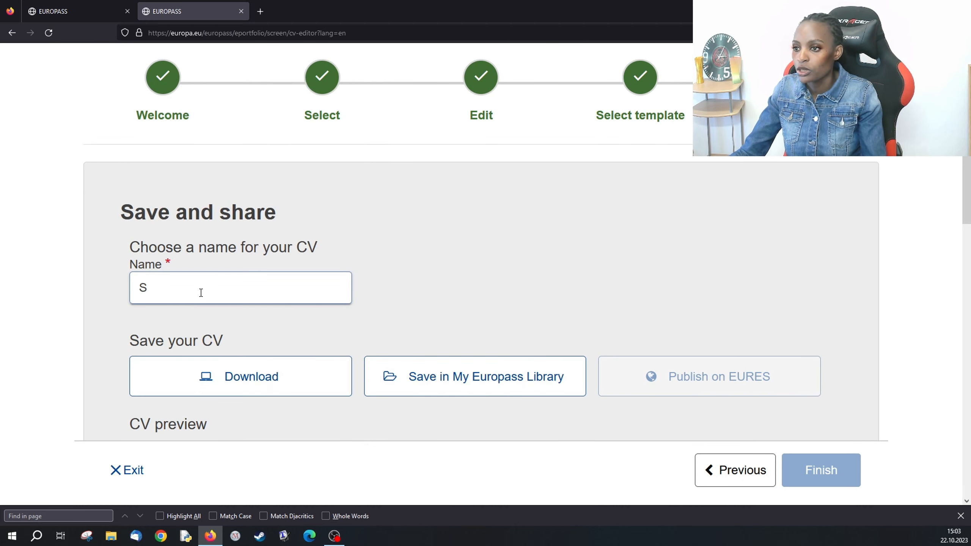
text(s)
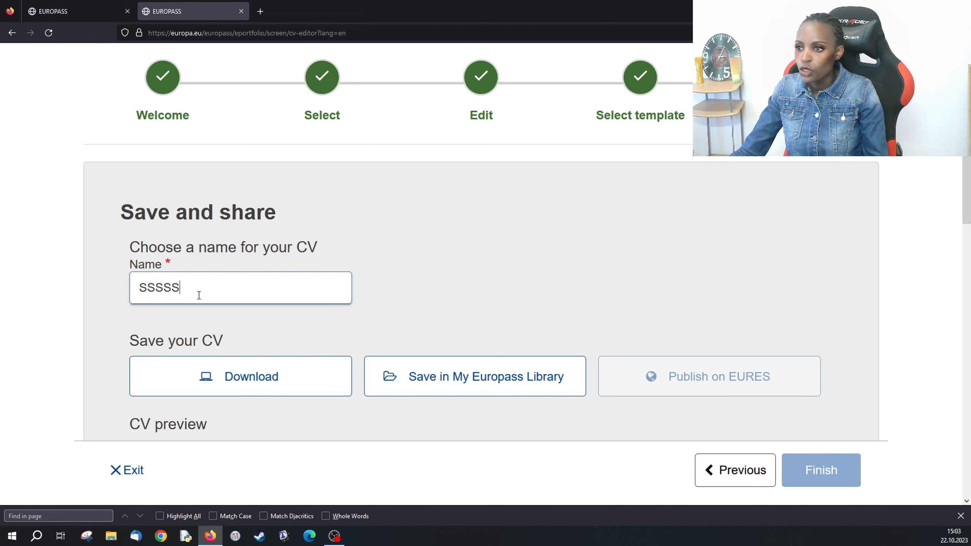
scroll(198, 295, down, 2)
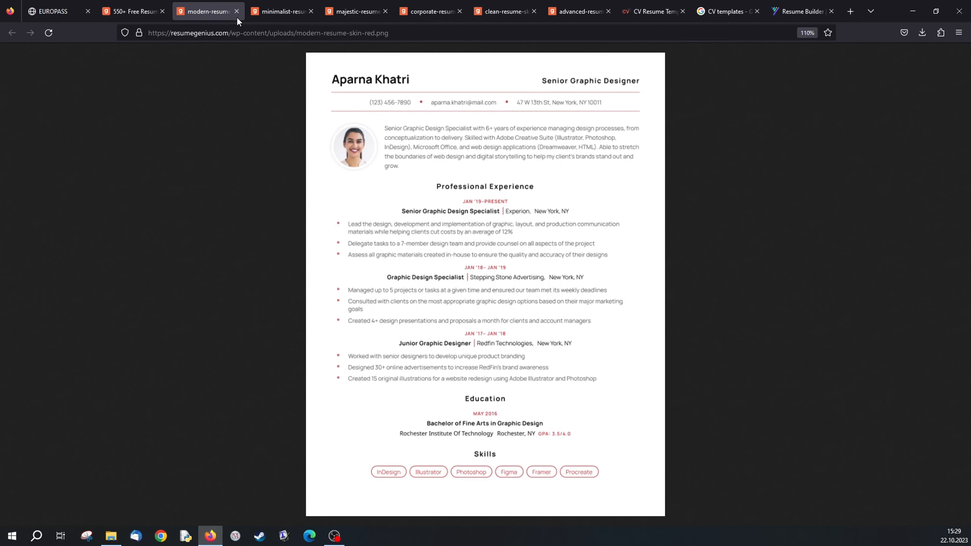
- Page through the green minimalist, orange majestic and blue corporate samples to the orange clean template
click(279, 12)
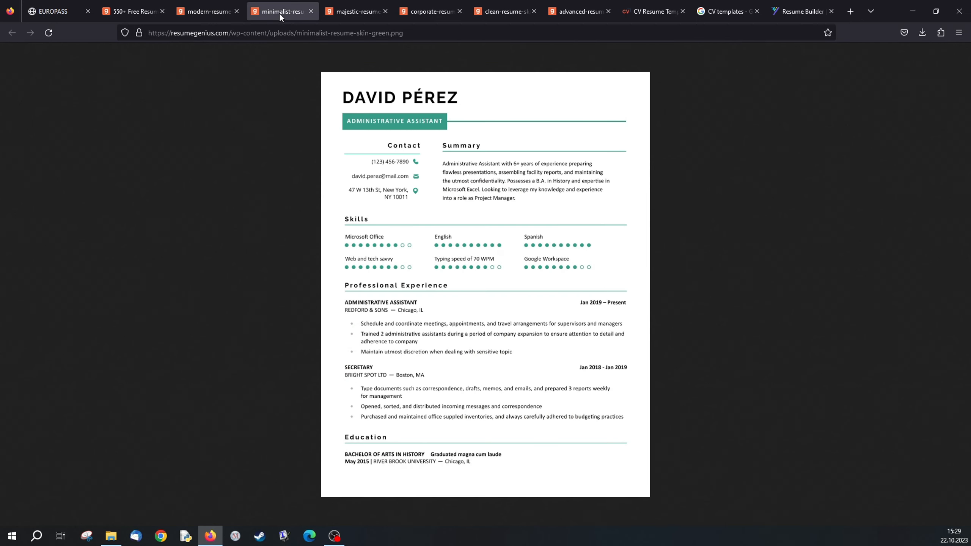
click(353, 12)
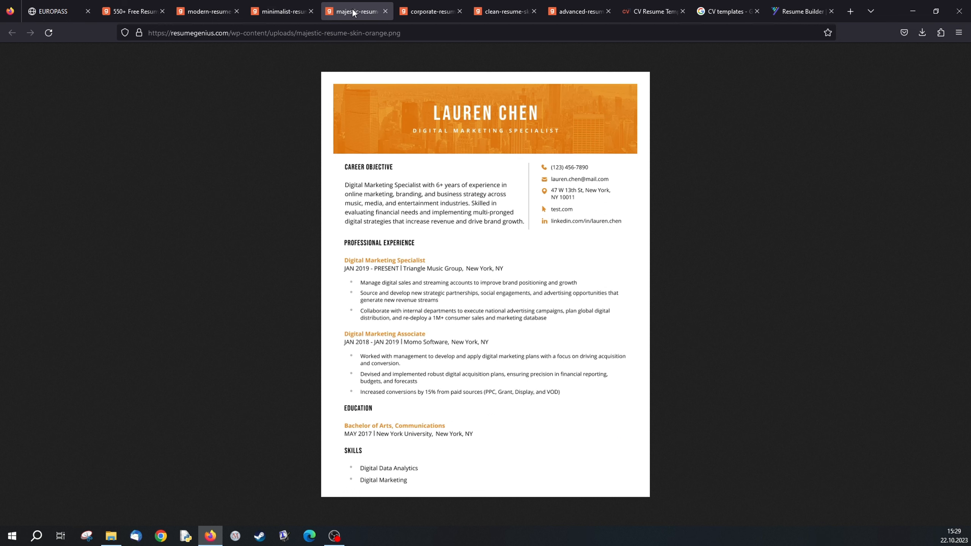
click(431, 11)
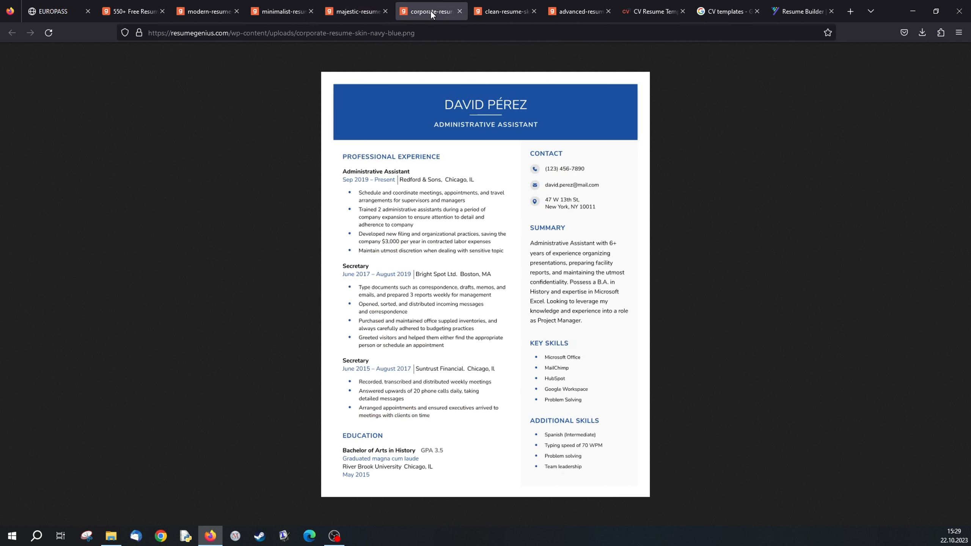
click(506, 11)
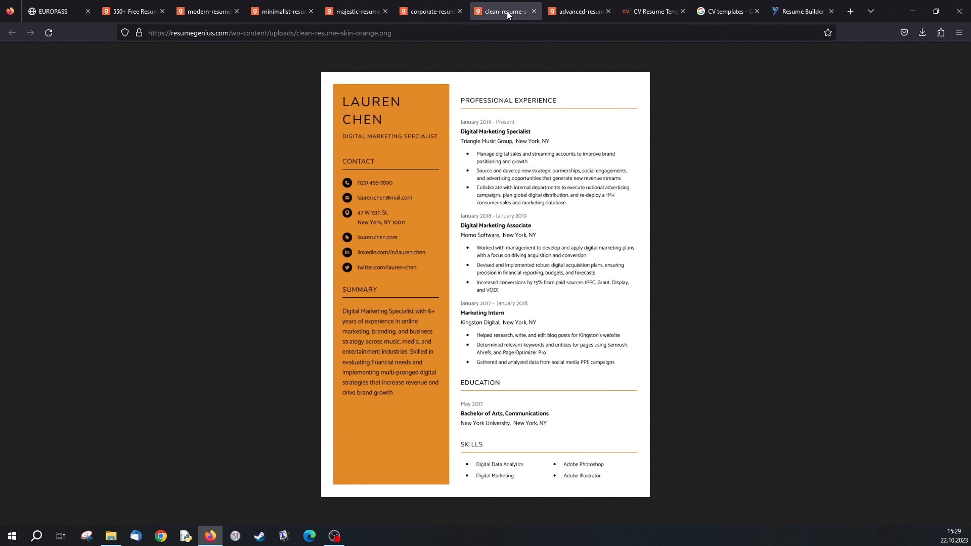